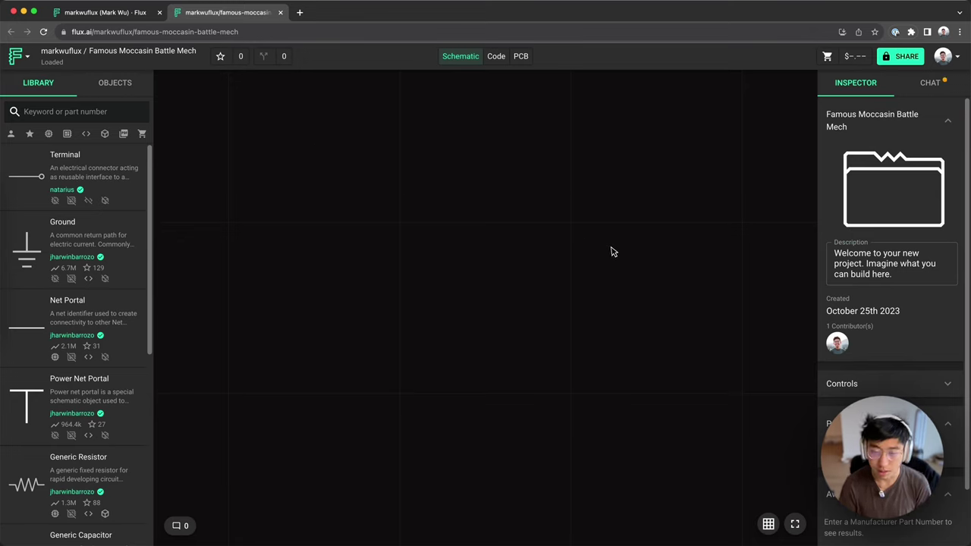
# Step: Scroll down the Library panel of the new, still-empty On Air R2 project
pyautogui.scroll(-5, 70, 334)
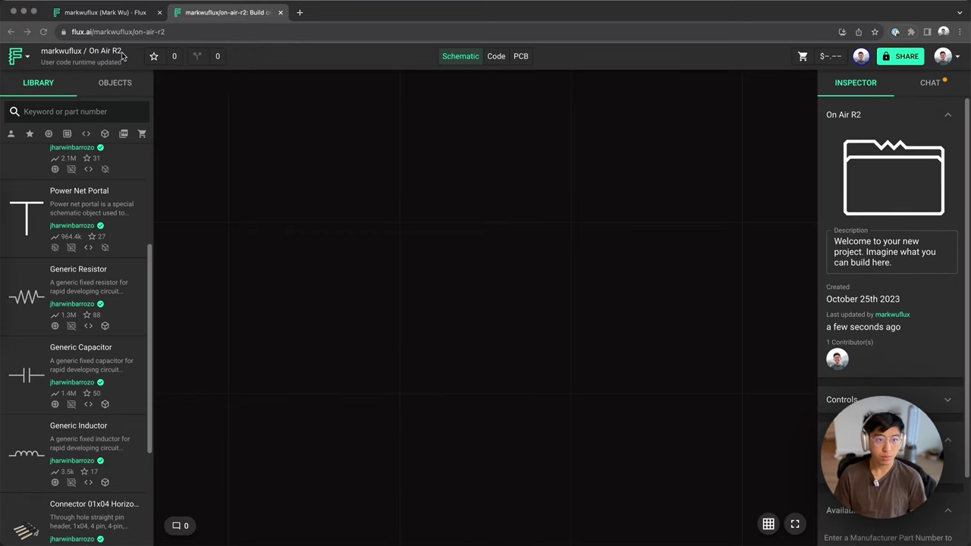
# Step: Rename the project to 'On Air R2 Demo'
pyautogui.click(120, 53)
pyautogui.write('Demo')
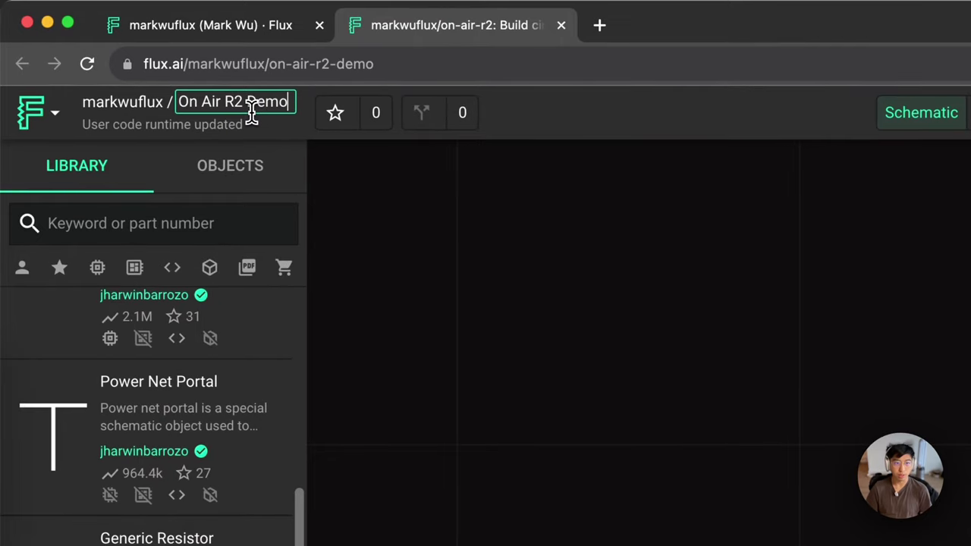
pyautogui.press('Return')
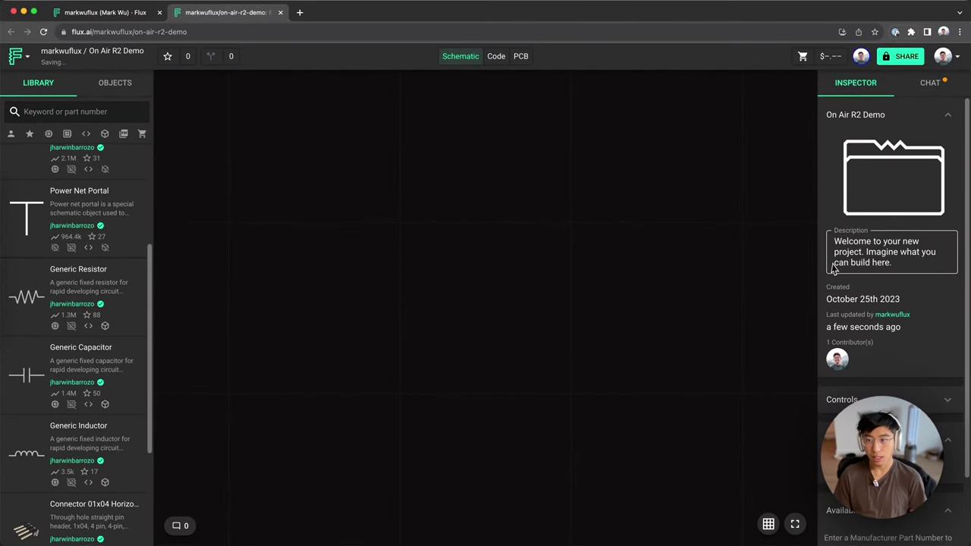
# Step: Replace the project description with the pasted R2 changes text
pyautogui.click(832, 267)
pyautogui.press('super+a')
pyautogui.press('super+v')
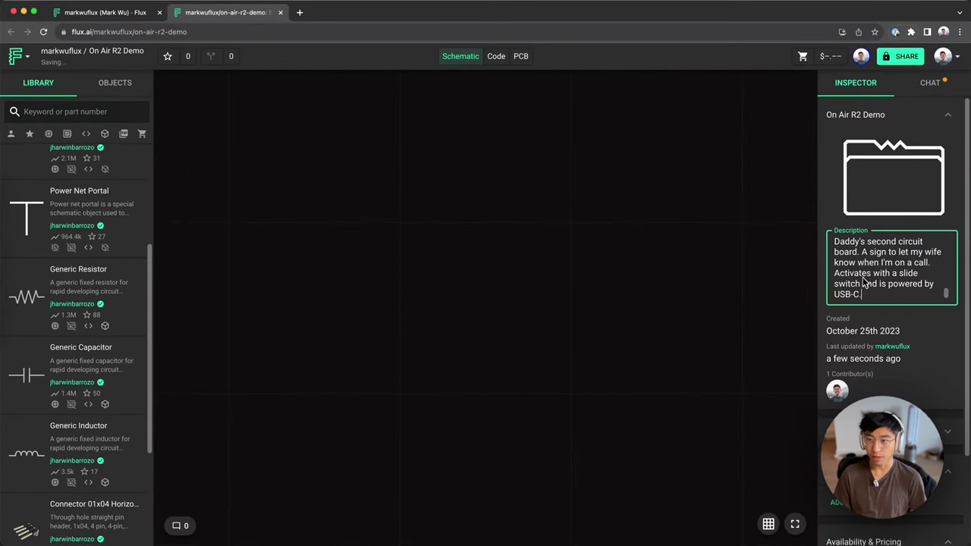
pyautogui.scroll(5, 864, 279)
pyautogui.scroll(-2, 872, 261)
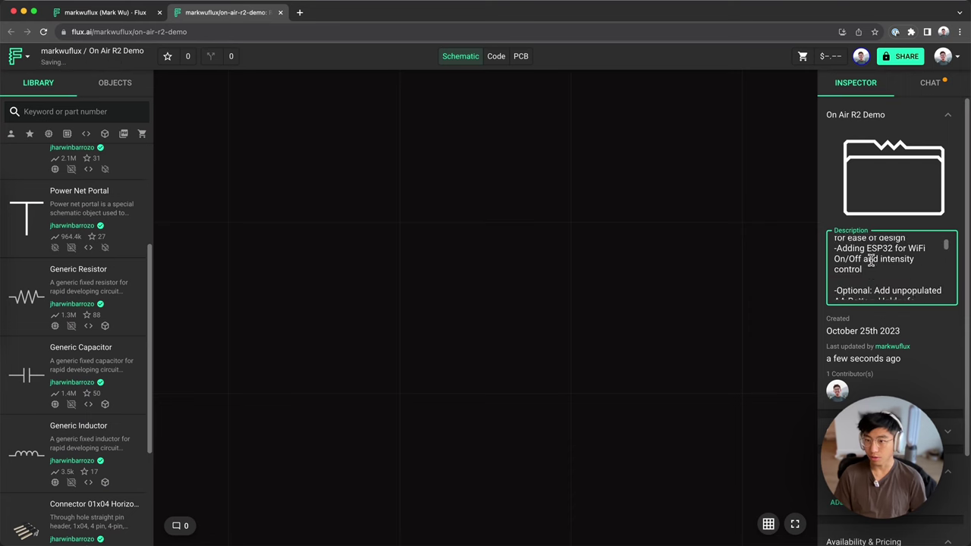
pyautogui.scroll(2, 910, 246)
pyautogui.click(765, 224)
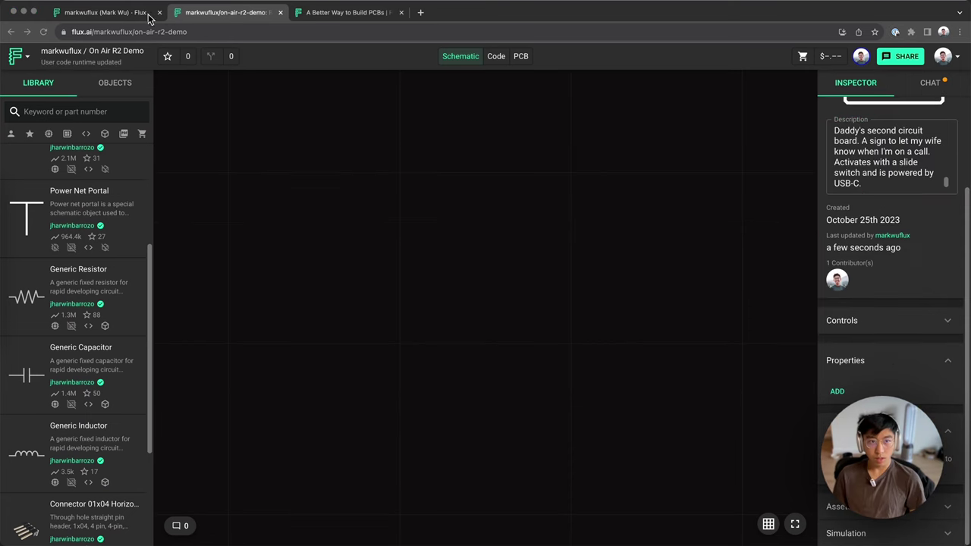
# Step: Upload Subject.png as a project asset through the asset manager
pyautogui.click(130, 13)
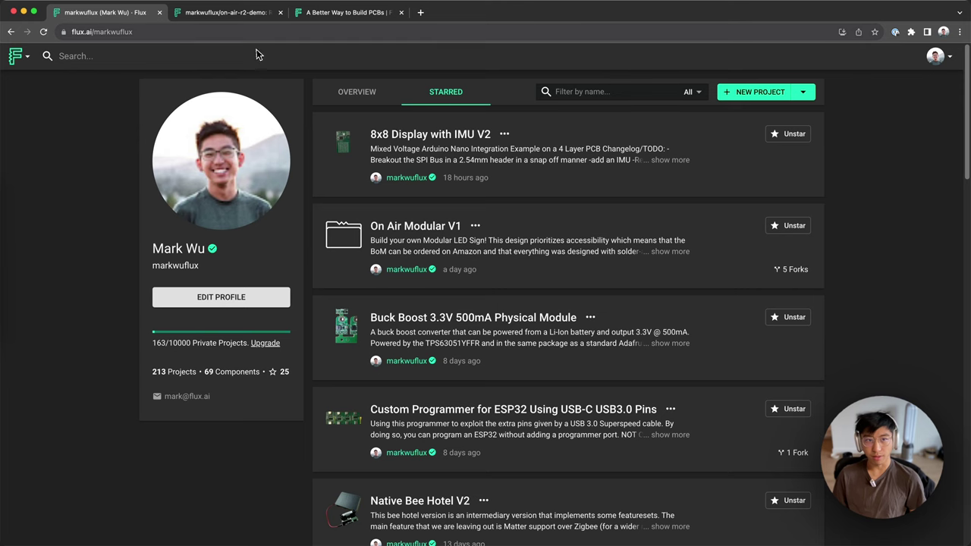
pyautogui.click(227, 13)
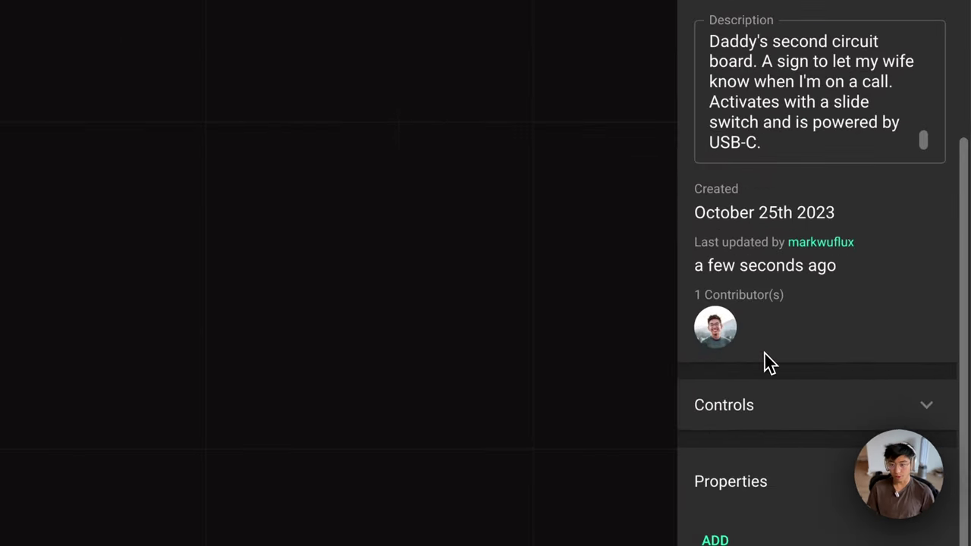
pyautogui.scroll(-1, 844, 501)
pyautogui.click(835, 503)
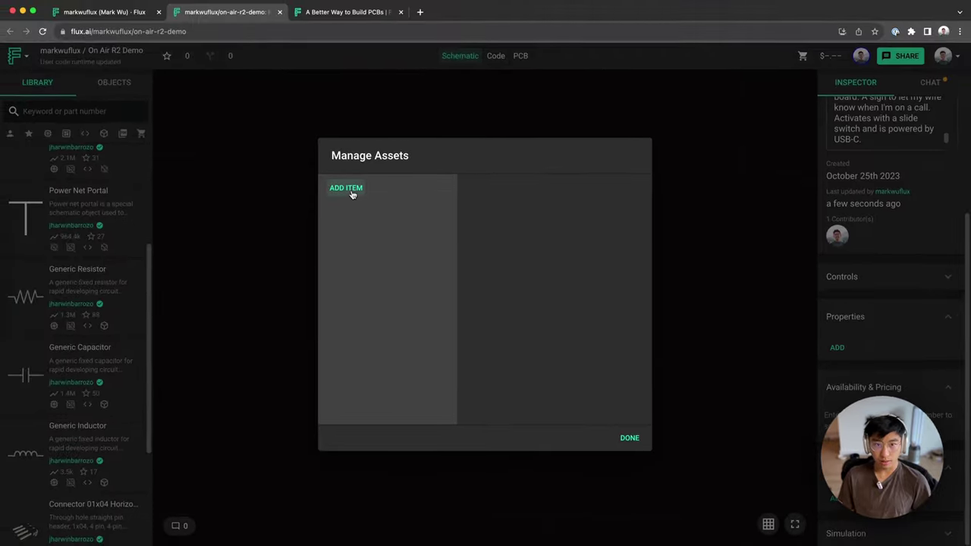
pyautogui.click(349, 190)
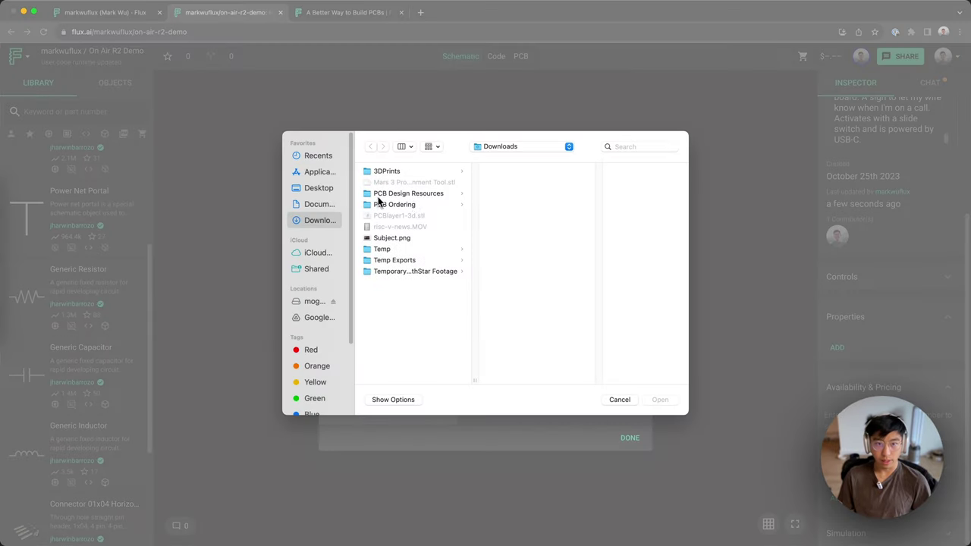
pyautogui.click(394, 239)
pyautogui.doubleClick(404, 242)
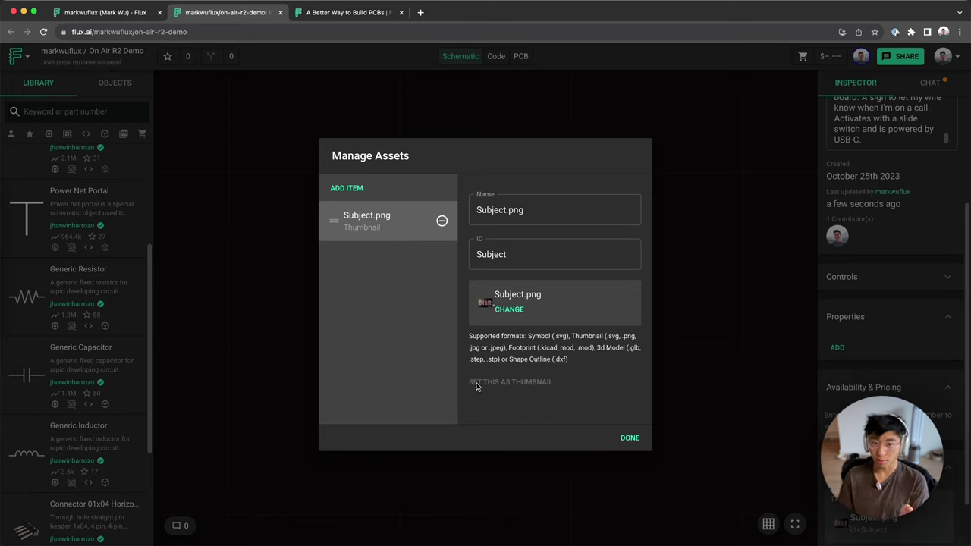
pyautogui.click(621, 440)
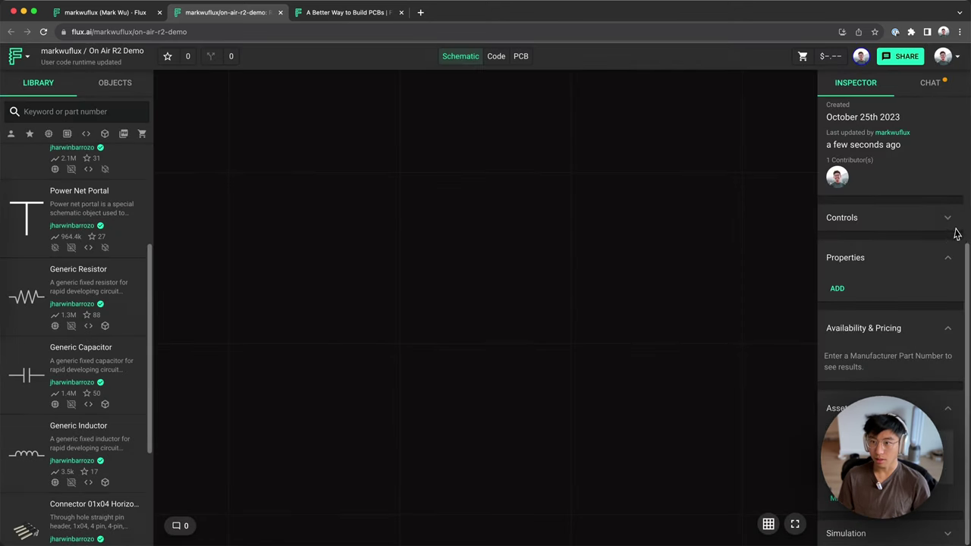
# Step: Set the project's link permission to 'Anyone can comment'
pyautogui.click(888, 59)
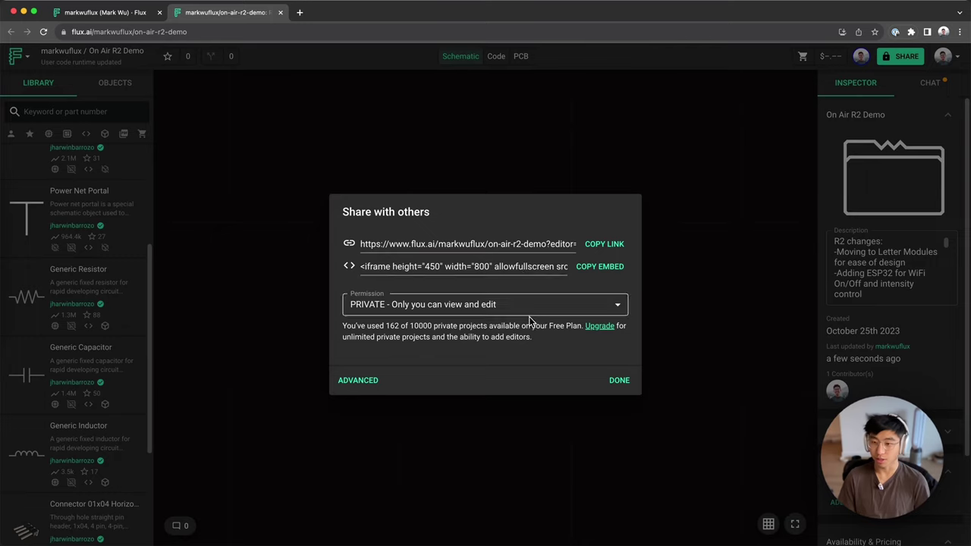
pyautogui.click(499, 315)
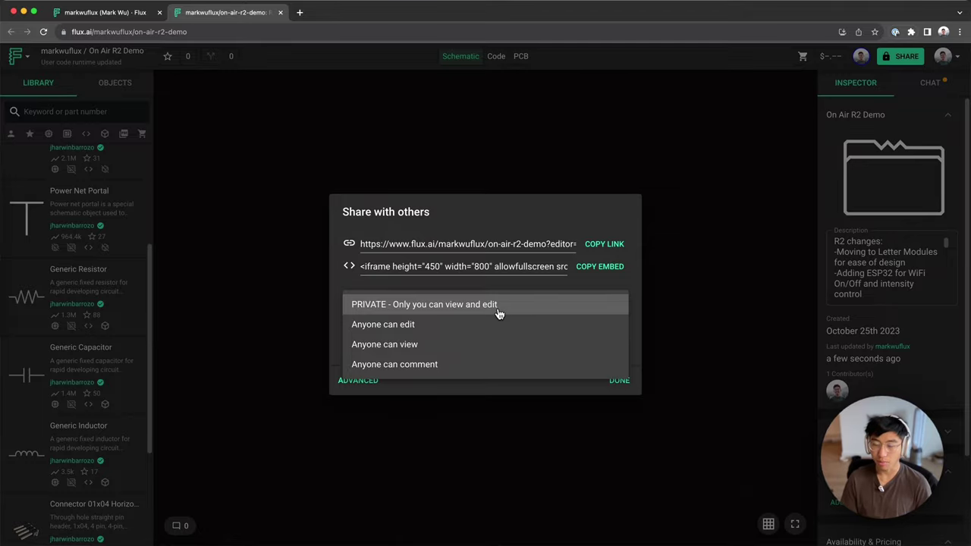
pyautogui.click(228, 32)
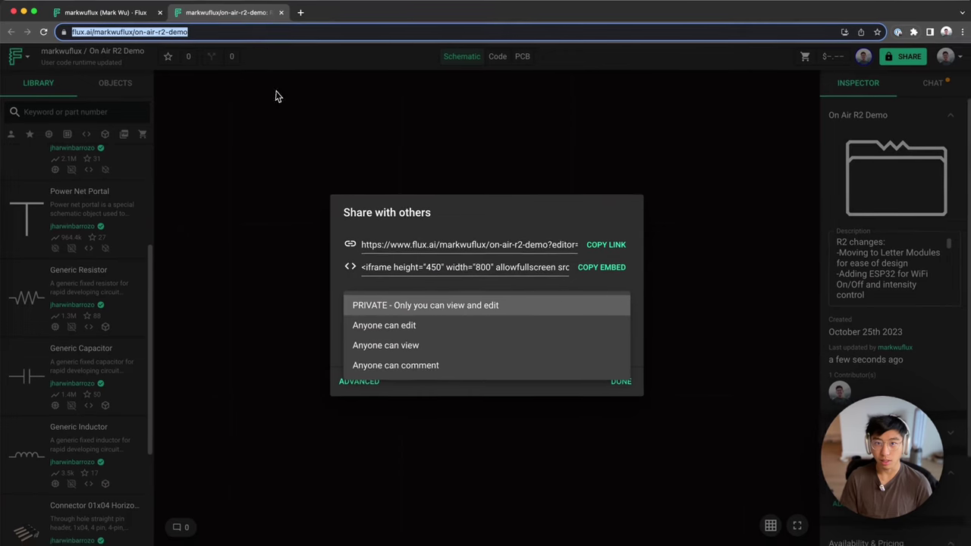
pyautogui.click(431, 368)
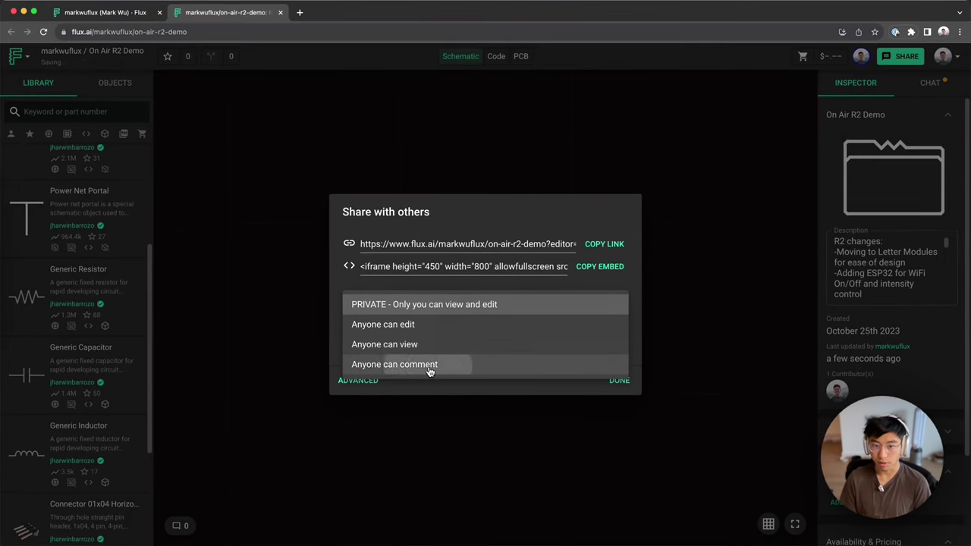
# Step: Invite a collaborator by username with 'Can edit' access
pyautogui.click(364, 381)
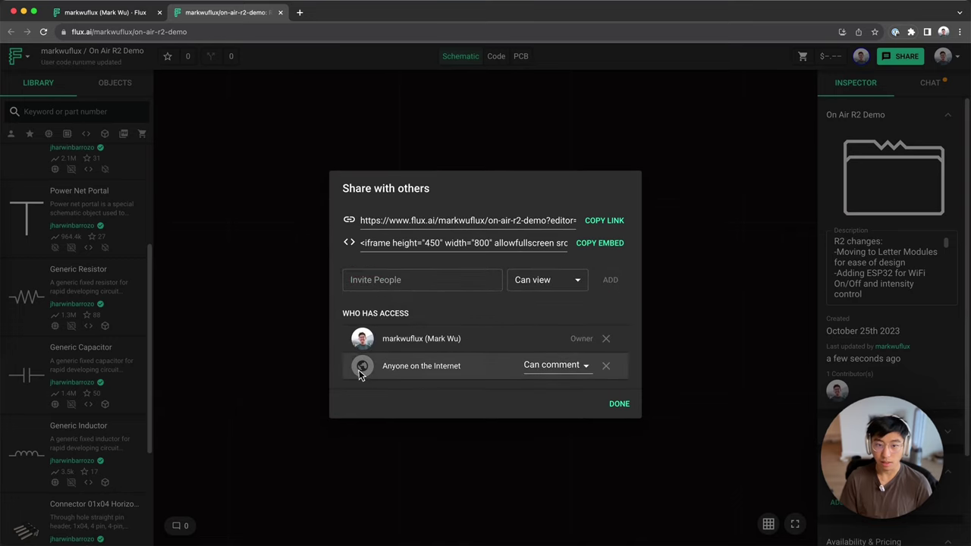
pyautogui.click(392, 280)
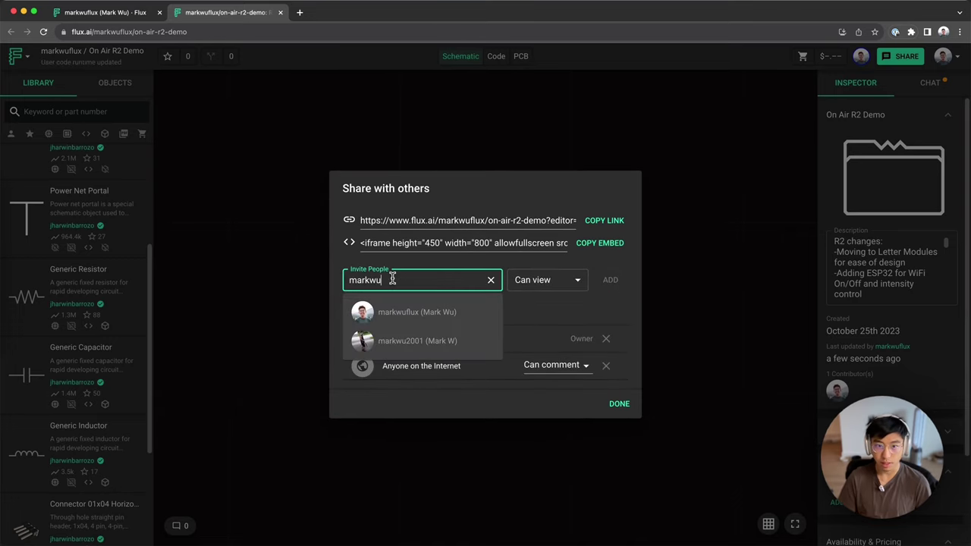
pyautogui.click(426, 339)
pyautogui.click(550, 280)
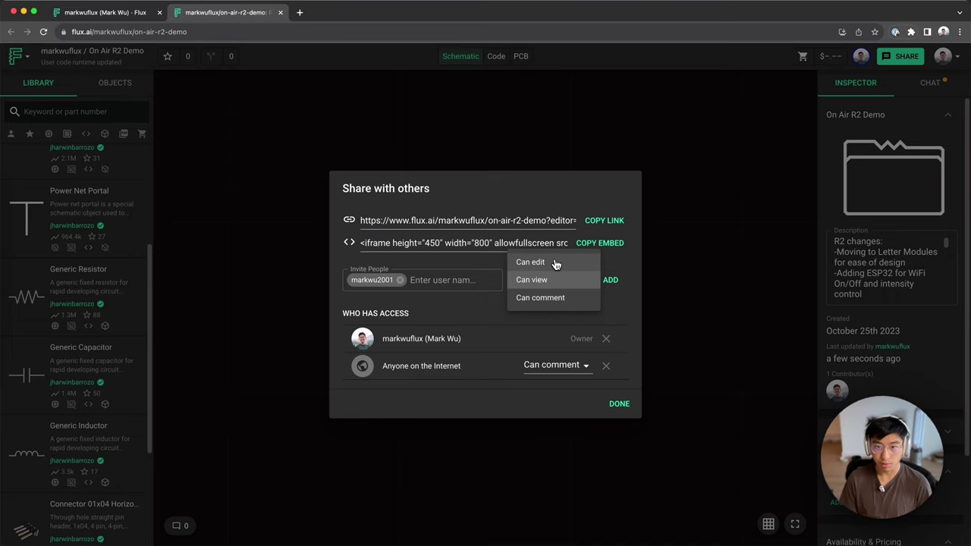
pyautogui.click(557, 263)
pyautogui.click(617, 281)
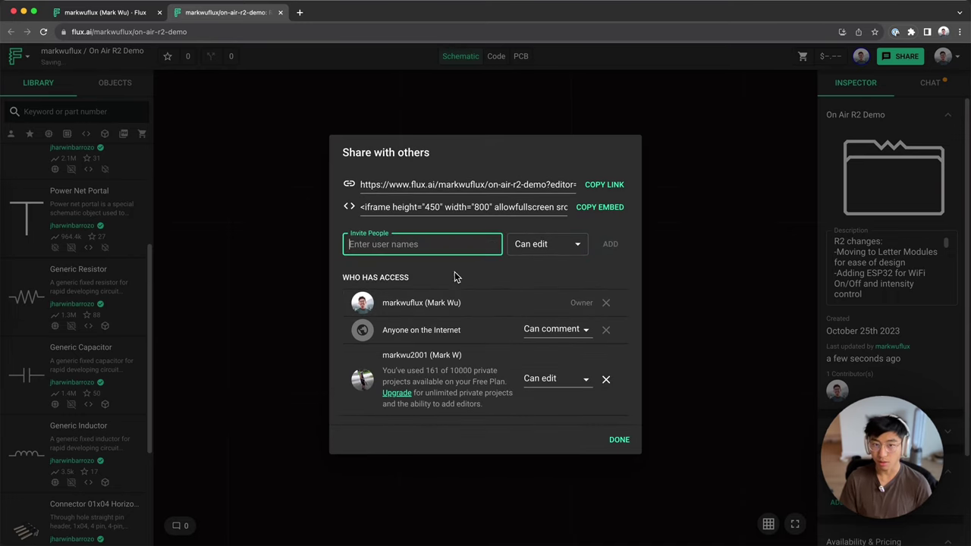
pyautogui.click(614, 442)
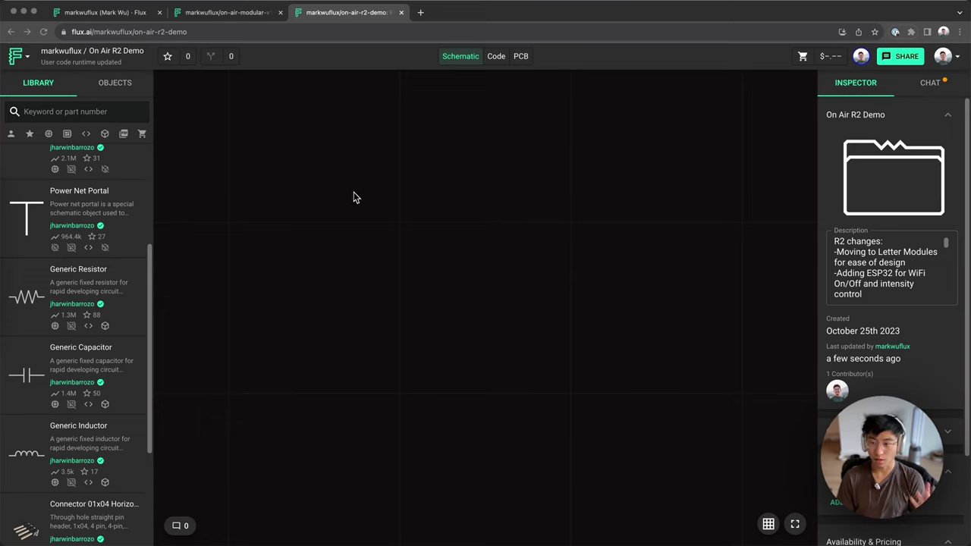
pyautogui.click(19, 56)
pyautogui.moveTo(76, 318)
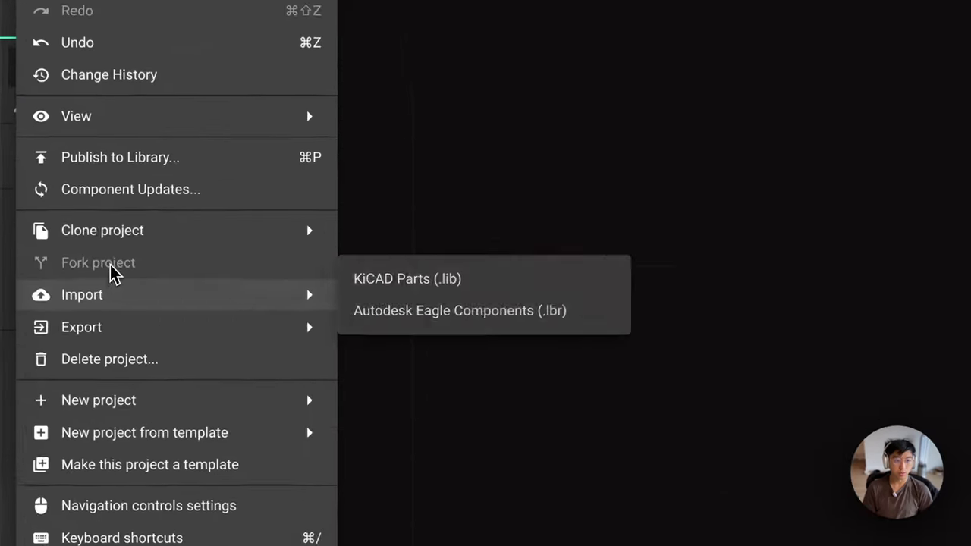
pyautogui.moveTo(75, 205)
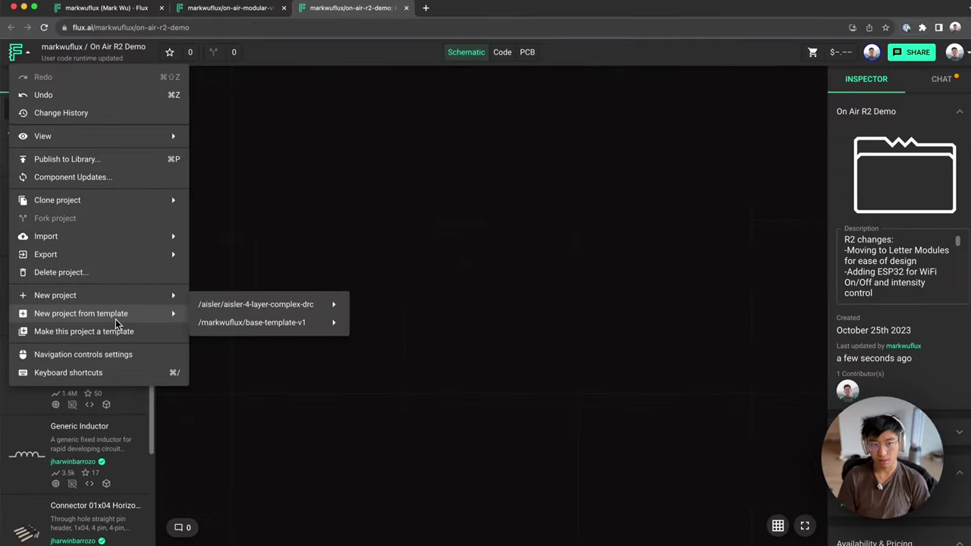
pyautogui.click(533, 305)
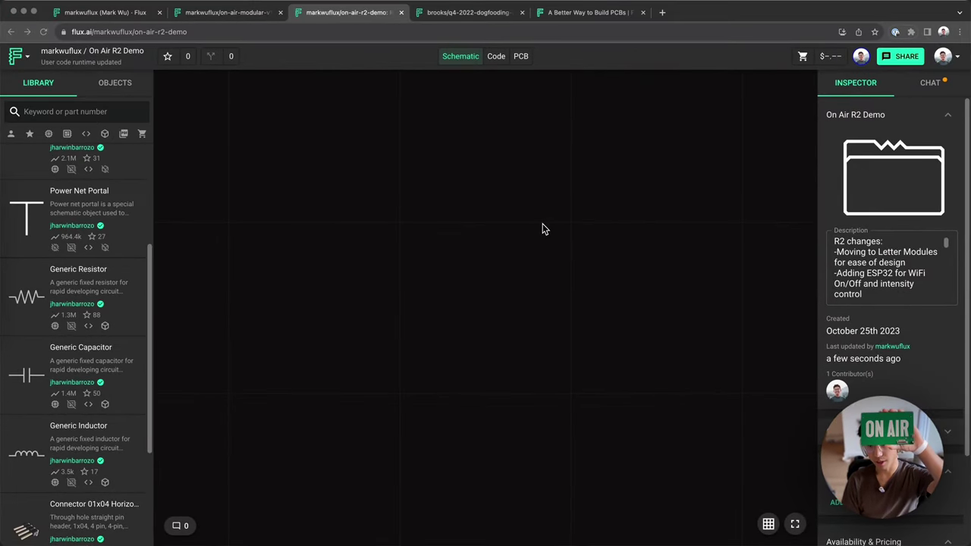
# Step: Switch to the Q4 2022 Dogfooding – On Air project, view its PCB, then return to its schematic
pyautogui.click(467, 16)
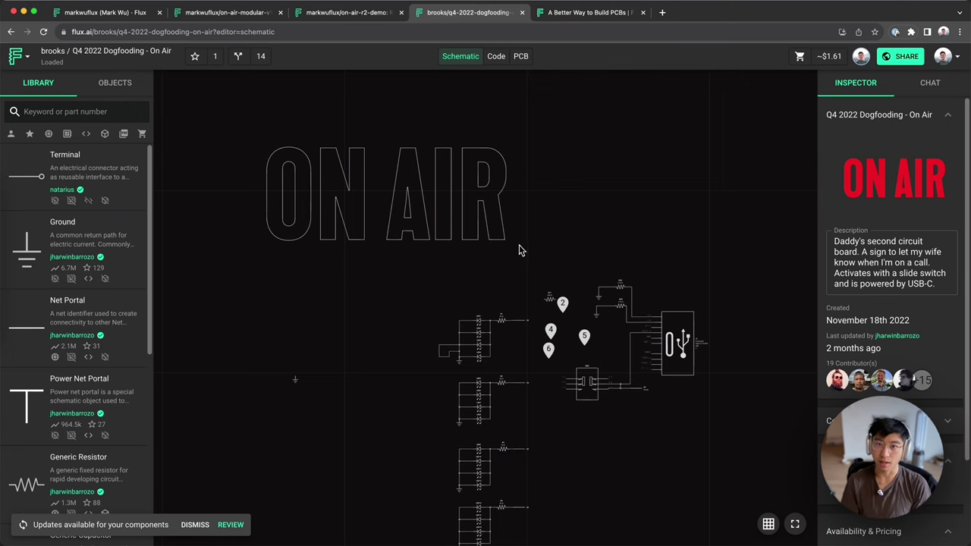
pyautogui.click(520, 56)
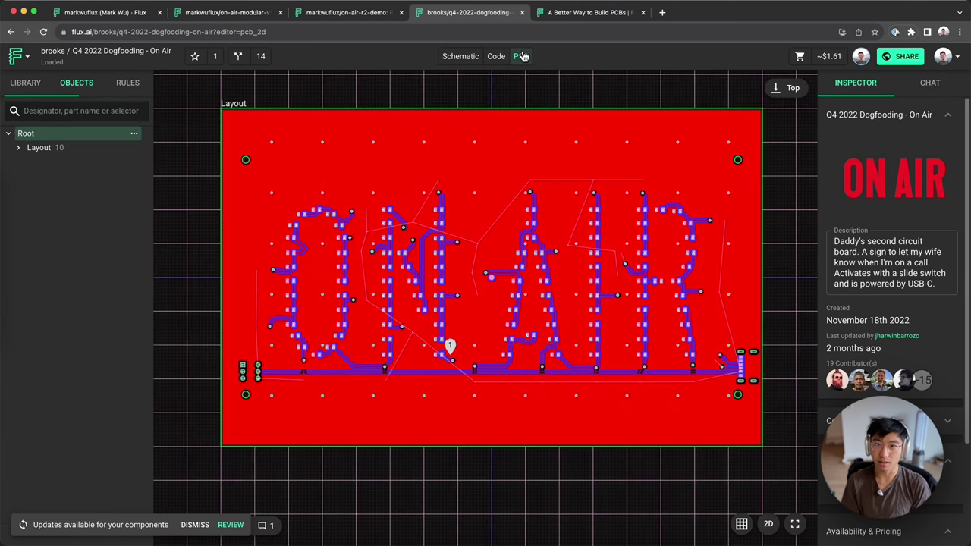
pyautogui.click(450, 61)
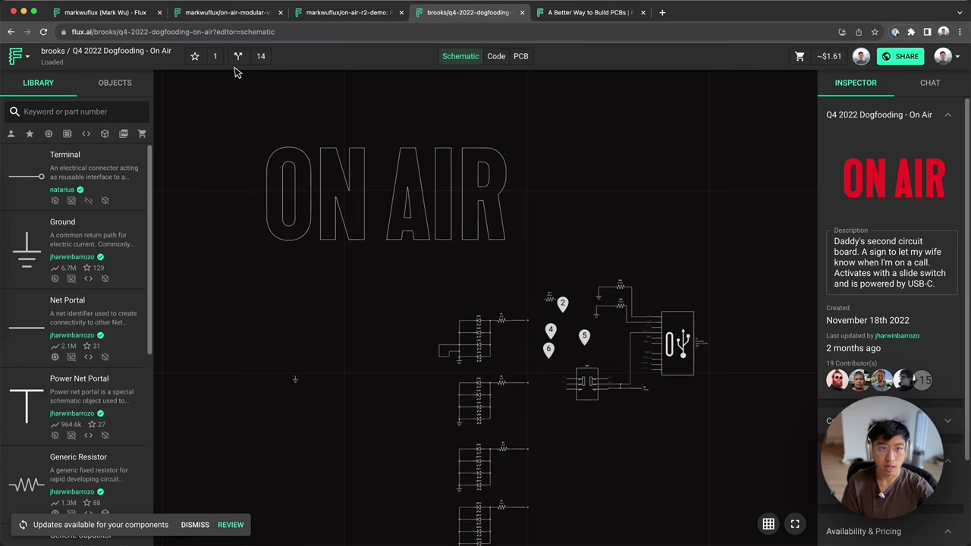
# Step: Clone the Q4 2022 Dogfooding – On Air project into your workspace and start a fork
pyautogui.click(27, 61)
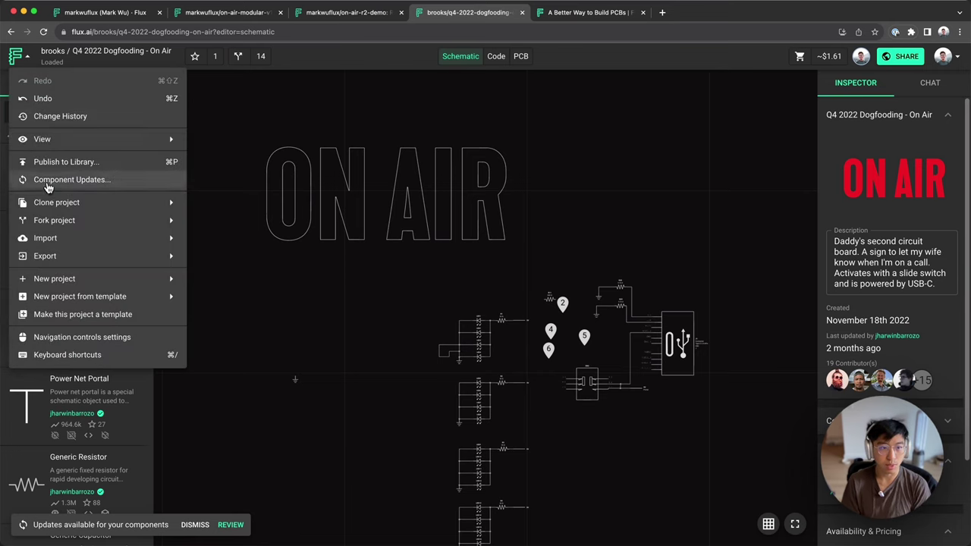
pyautogui.moveTo(66, 203)
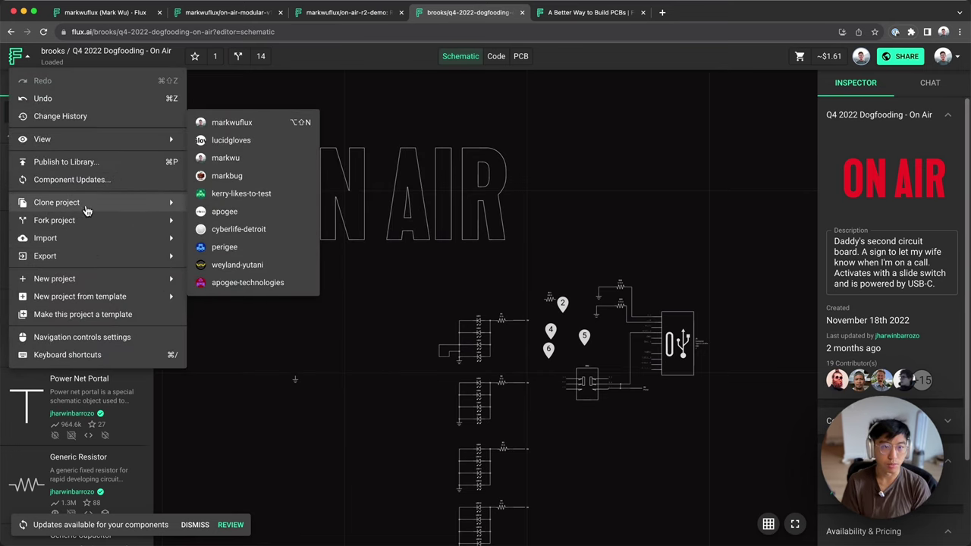
pyautogui.click(228, 122)
pyautogui.click(477, 23)
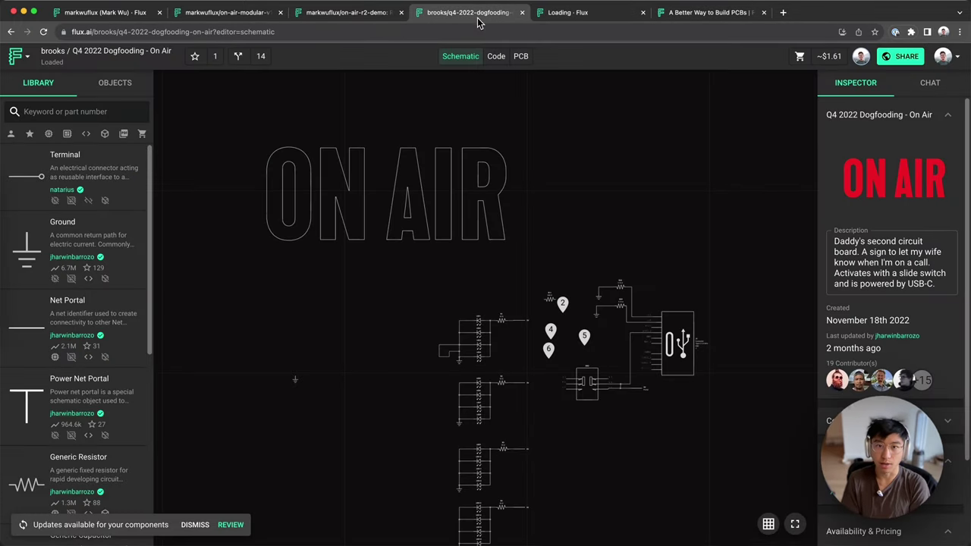
pyautogui.click(36, 62)
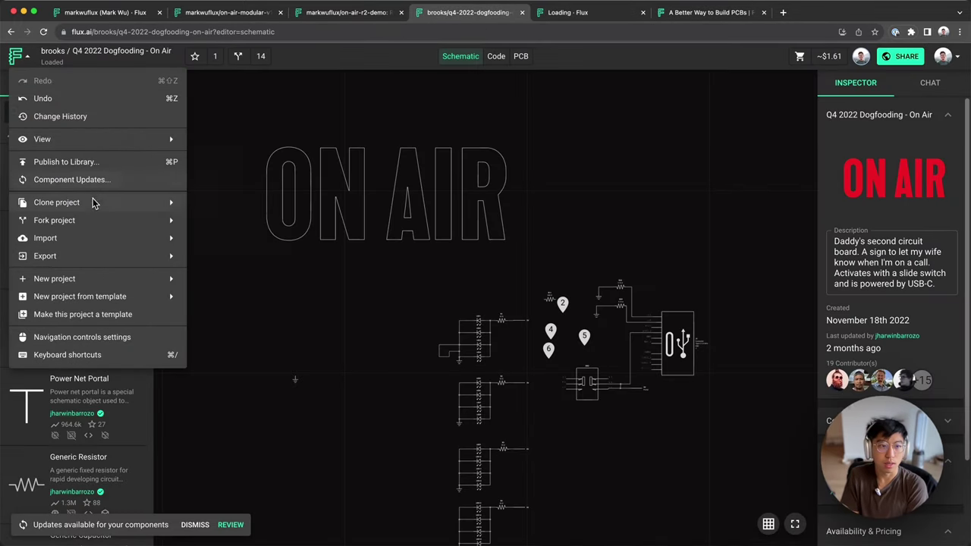
pyautogui.moveTo(107, 220)
pyautogui.moveTo(116, 203)
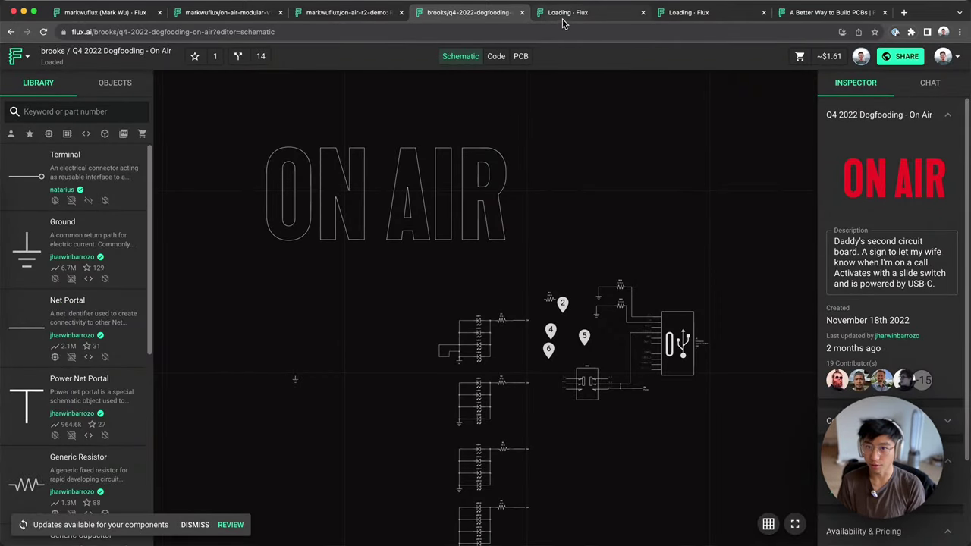
pyautogui.click(588, 13)
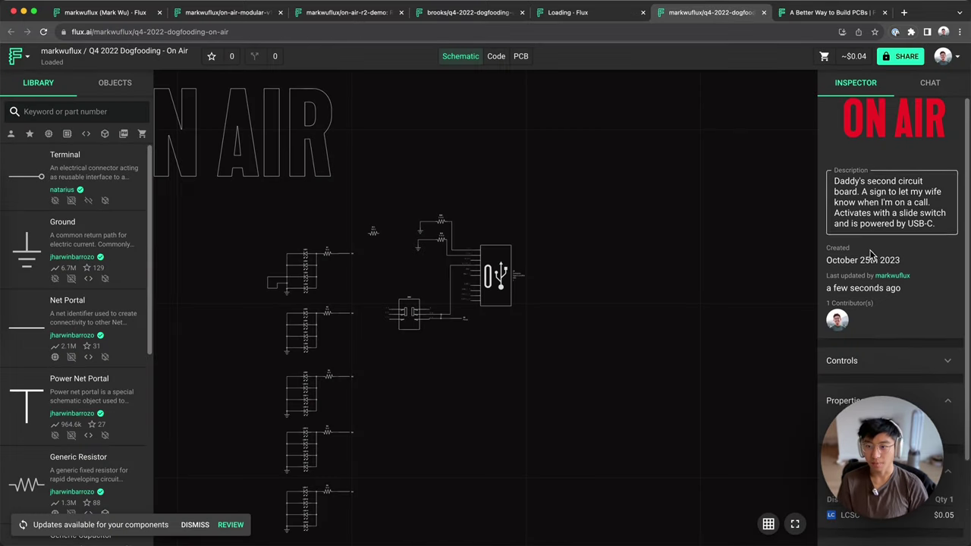
# Step: Review the fork's creation, contributor and 'Forked from' details
pyautogui.click(673, 23)
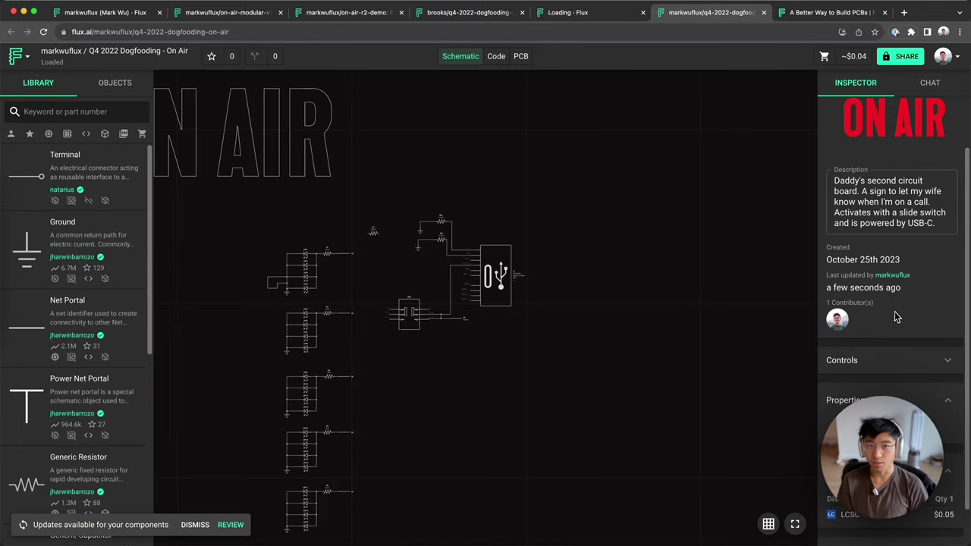
pyautogui.moveTo(910, 326); pyautogui.dragTo(827, 246)
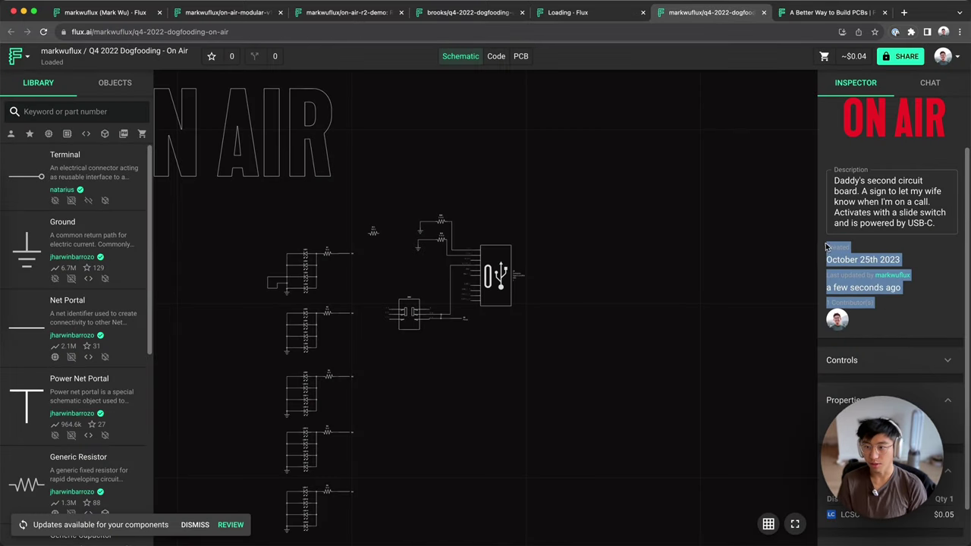
pyautogui.click(926, 293)
pyautogui.hotkey('ctrl', 'shift', 'Tab')
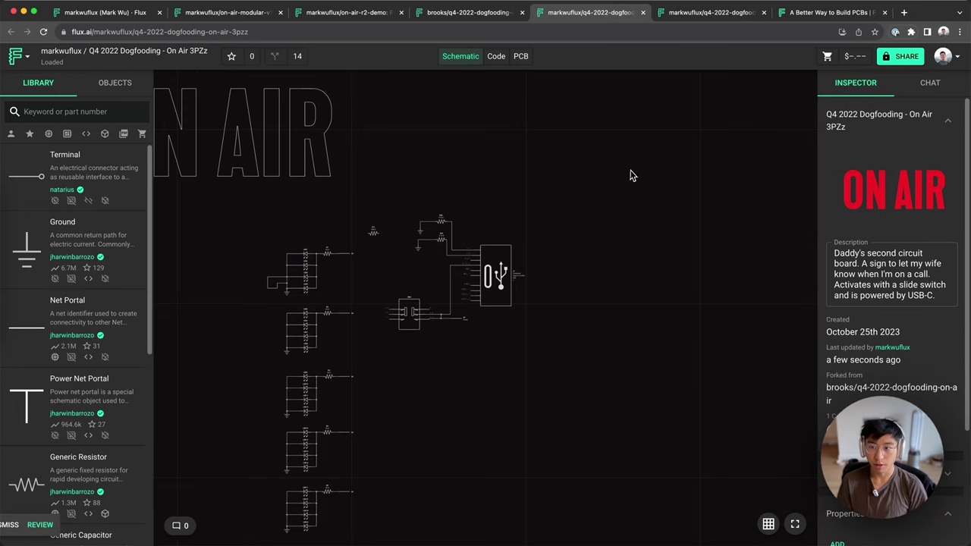
pyautogui.scroll(-3, 872, 243)
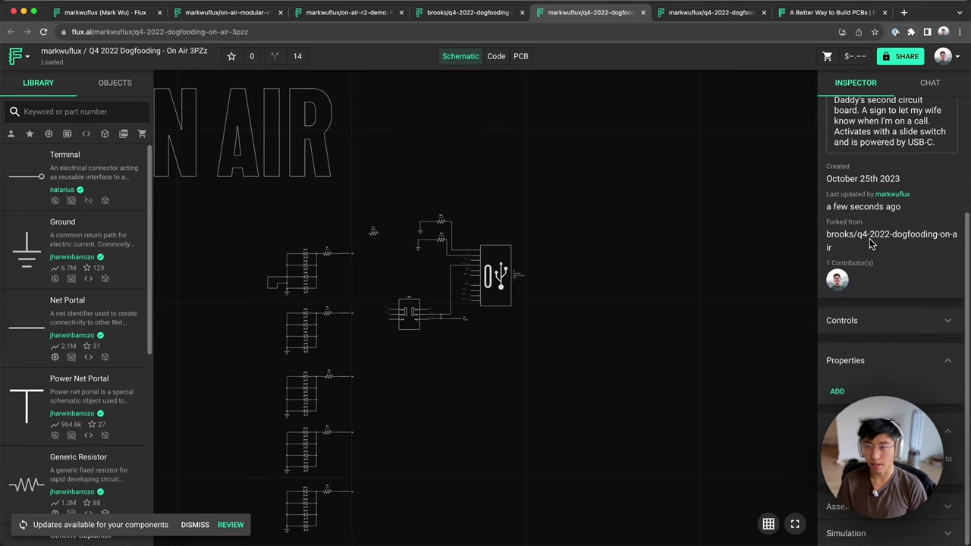
pyautogui.moveTo(827, 220); pyautogui.dragTo(888, 248)
pyautogui.click(900, 250)
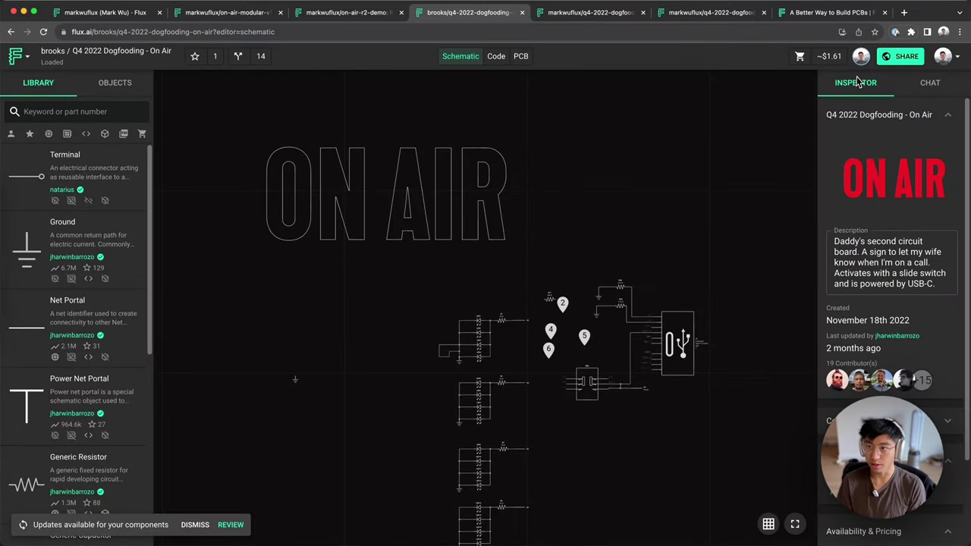
# Step: Change the original project's link sharing from anyone-can-edit to comment-only
pyautogui.click(901, 56)
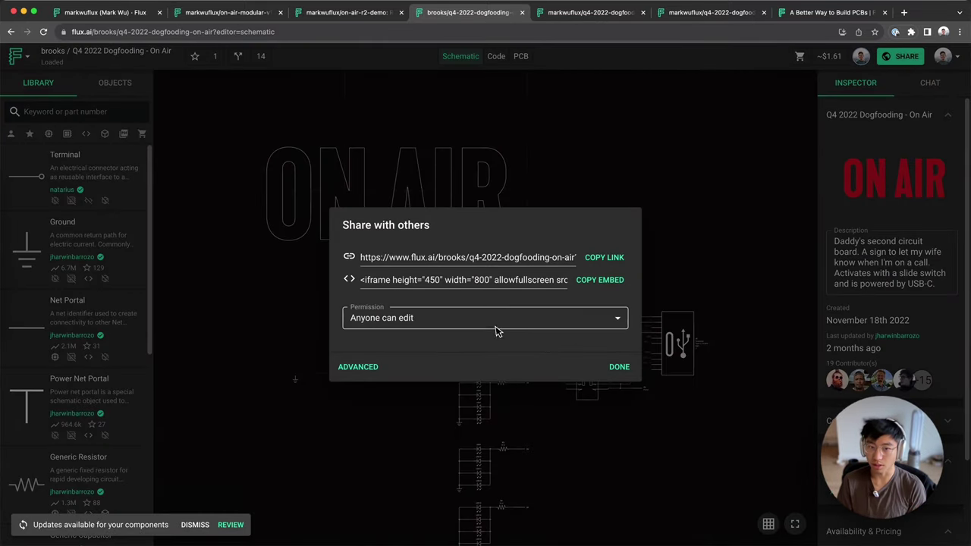
pyautogui.click(667, 179)
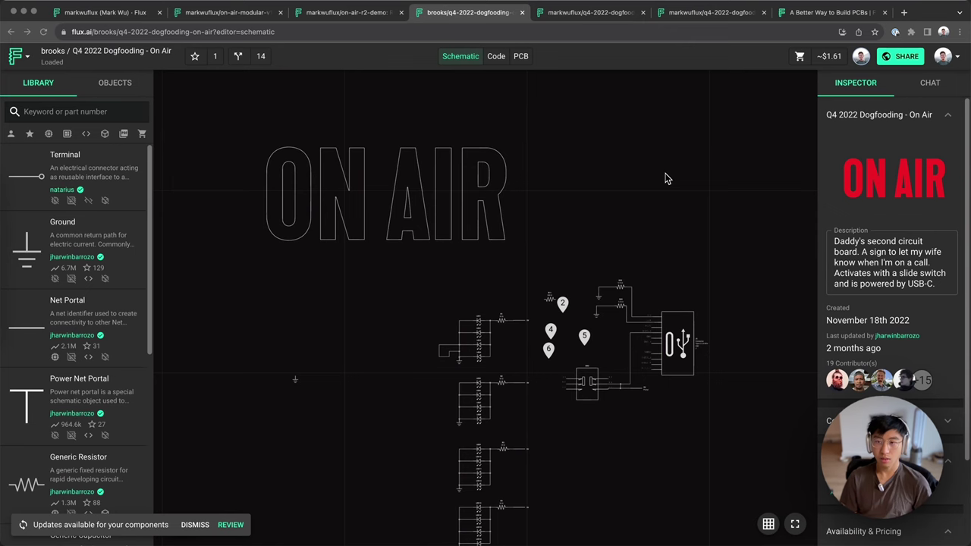
pyautogui.click(917, 58)
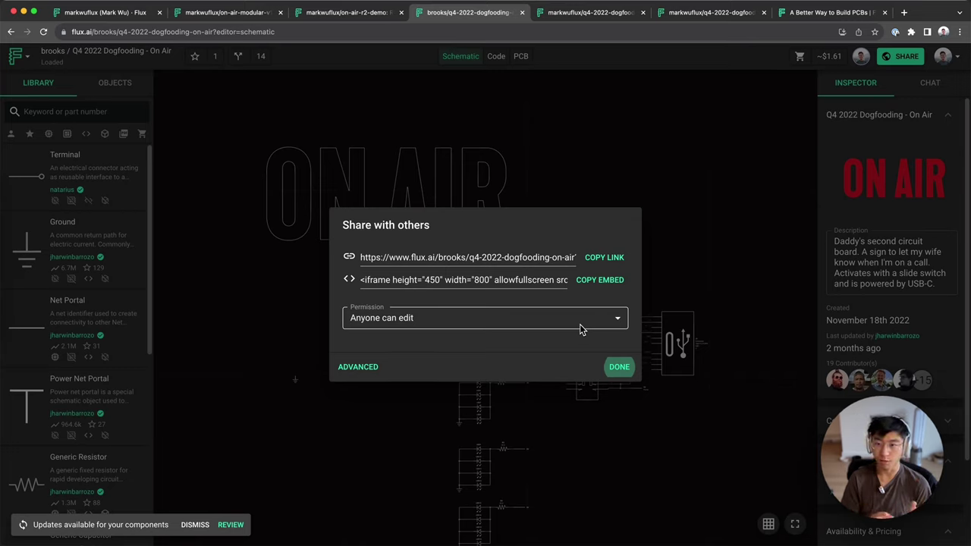
pyautogui.click(619, 366)
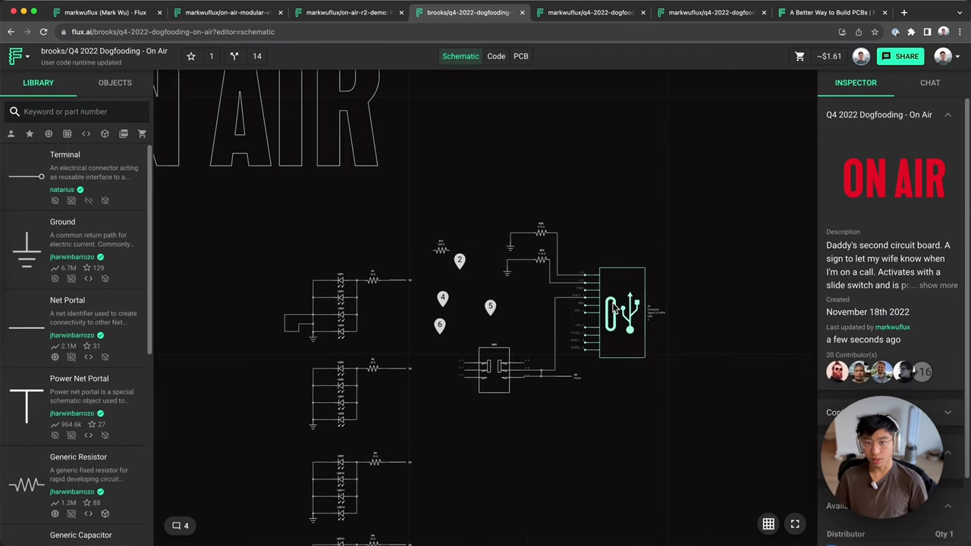
pyautogui.click(584, 272)
pyautogui.click(900, 55)
pyautogui.press('Escape')
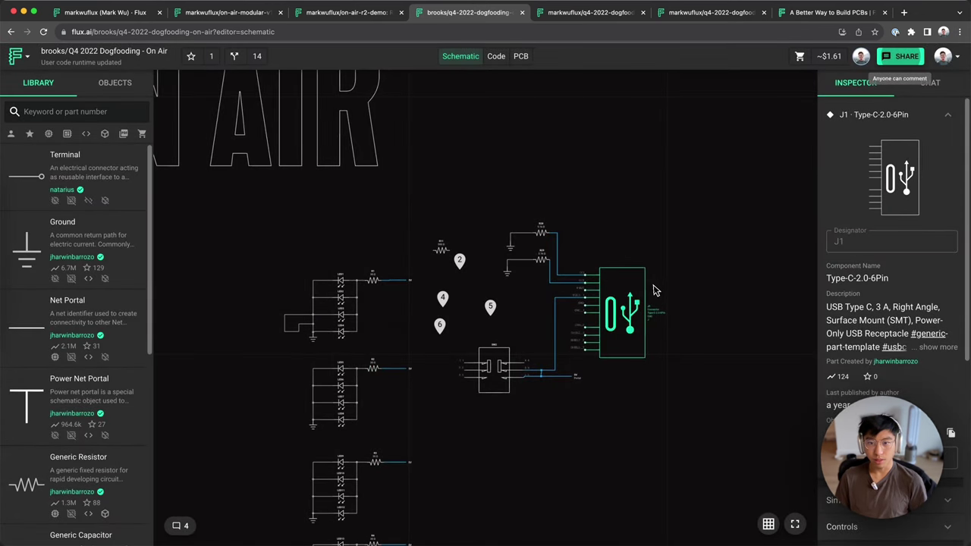
pyautogui.click(607, 237)
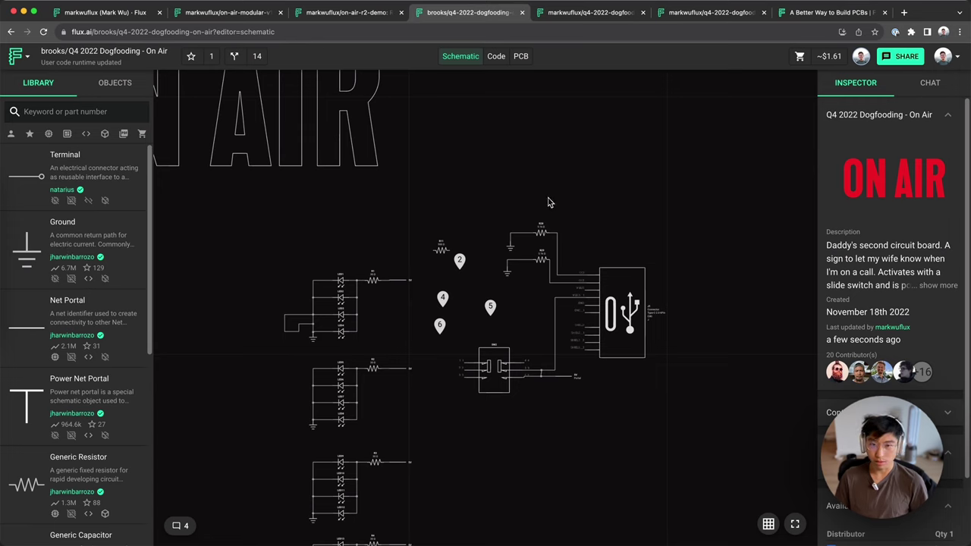
pyautogui.click(542, 232)
pyautogui.click(632, 208)
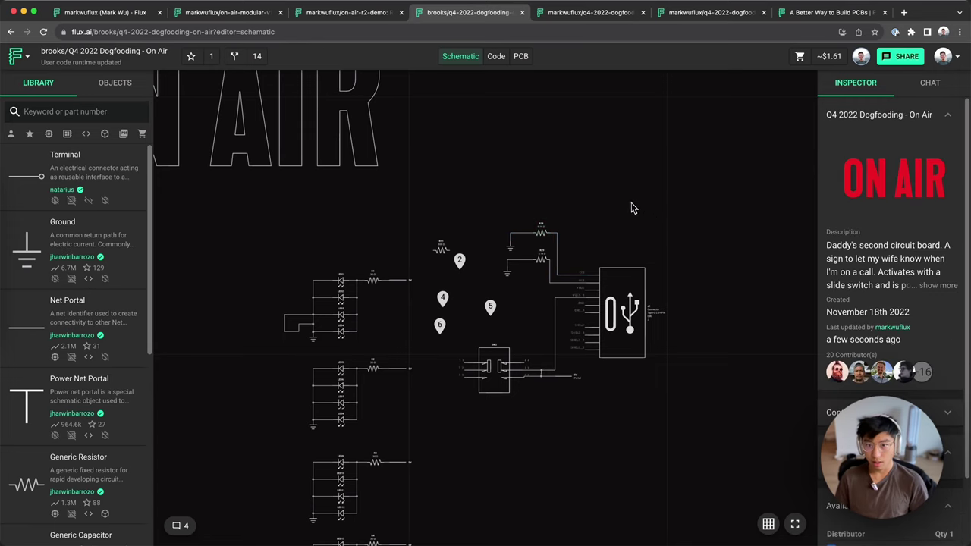
pyautogui.click(599, 193)
pyautogui.press('Escape')
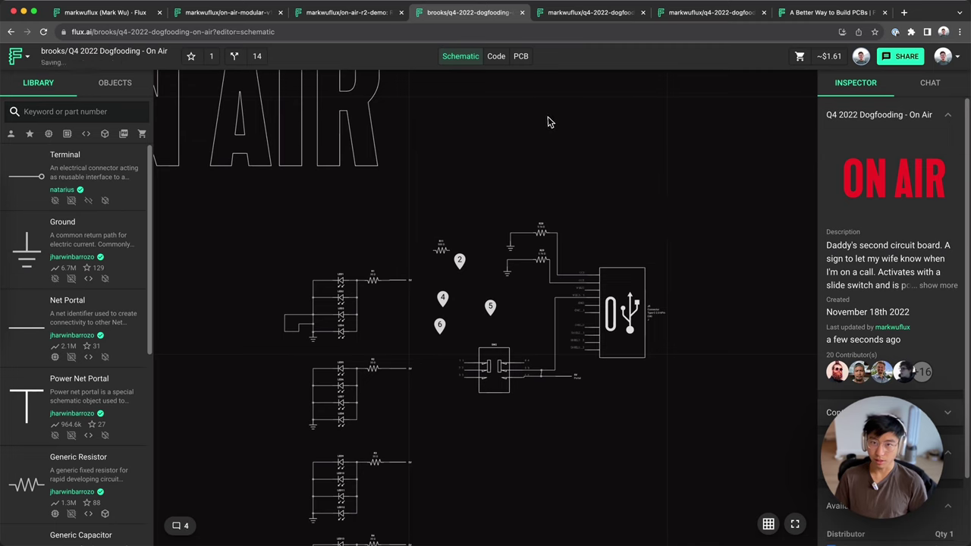
# Step: Add a Ground symbol to the On Air 3PZz schematic and move J1 slightly right
pyautogui.click(557, 13)
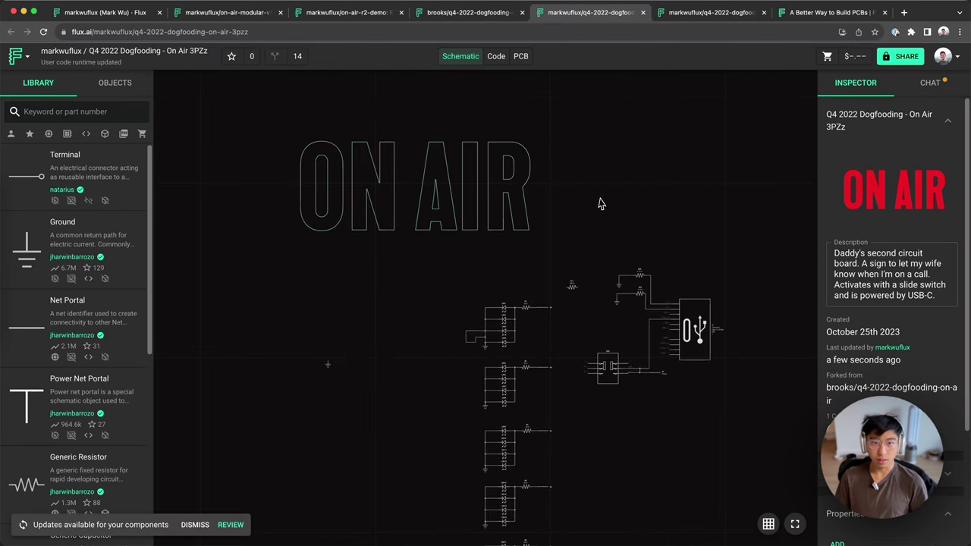
pyautogui.scroll(4, 427, 266)
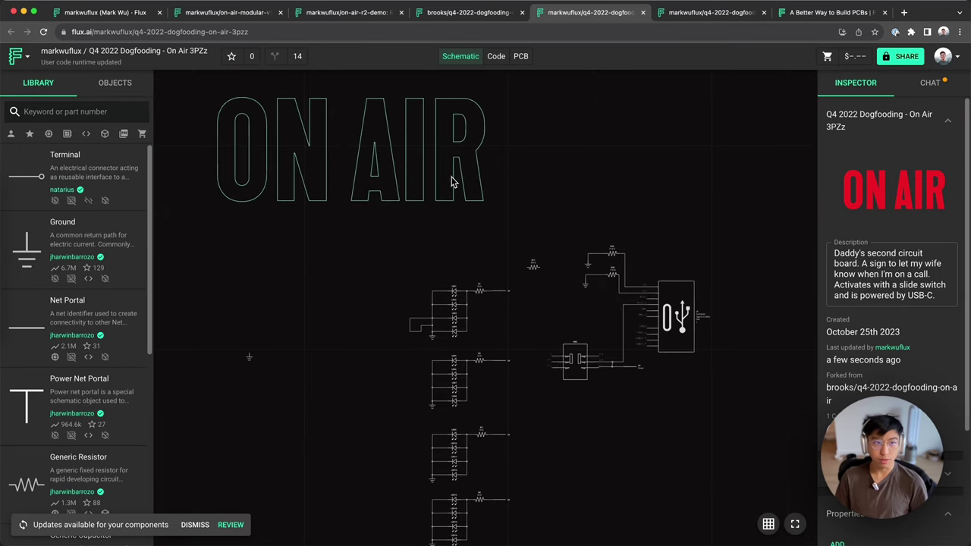
pyautogui.moveTo(56, 236); pyautogui.dragTo(331, 285)
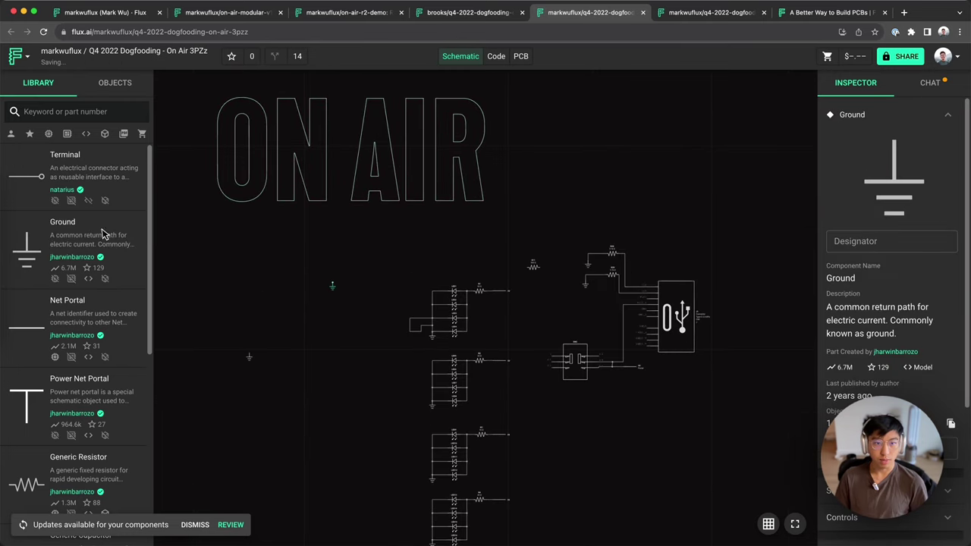
pyautogui.click(637, 311)
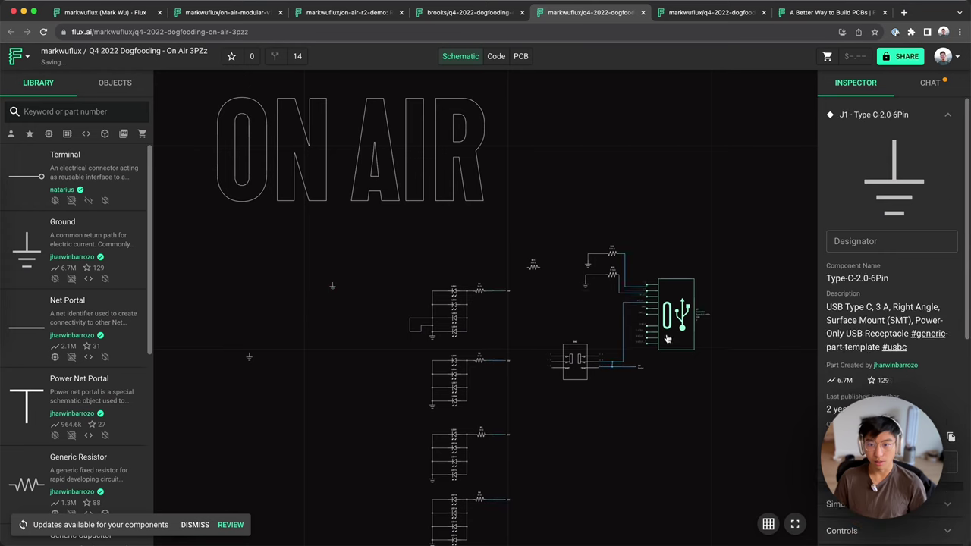
pyautogui.moveTo(637, 311); pyautogui.dragTo(678, 343)
# Step: Select and deselect the 5V net, then discard an empty canvas comment draft
pyautogui.click(622, 343)
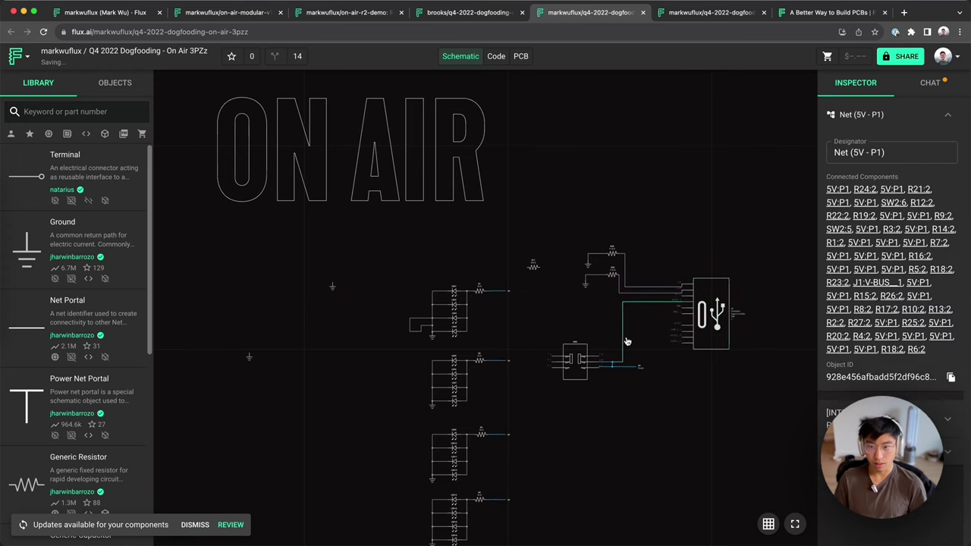
pyautogui.click(686, 228)
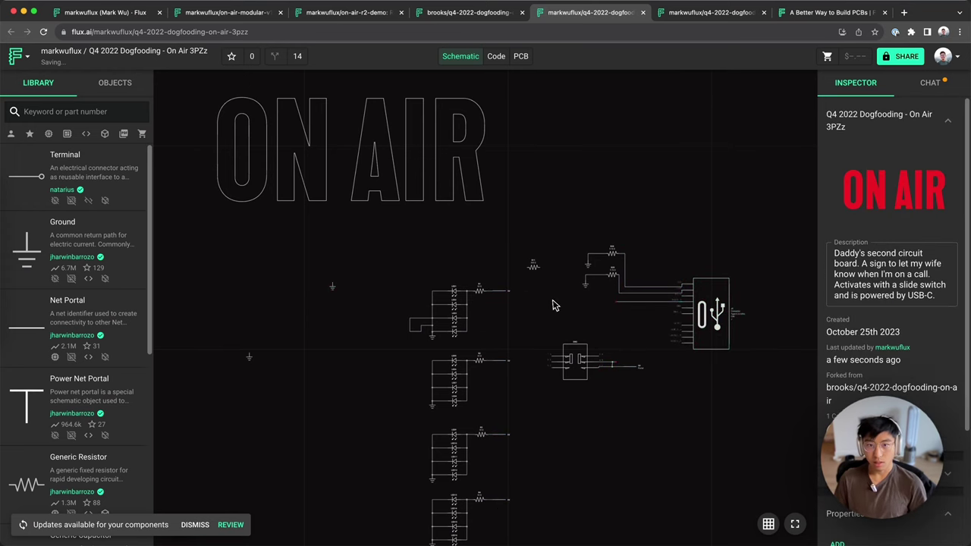
pyautogui.scroll(-3, 485, 238)
pyautogui.scroll(4, 591, 243)
pyautogui.click(593, 240)
pyautogui.click(619, 228)
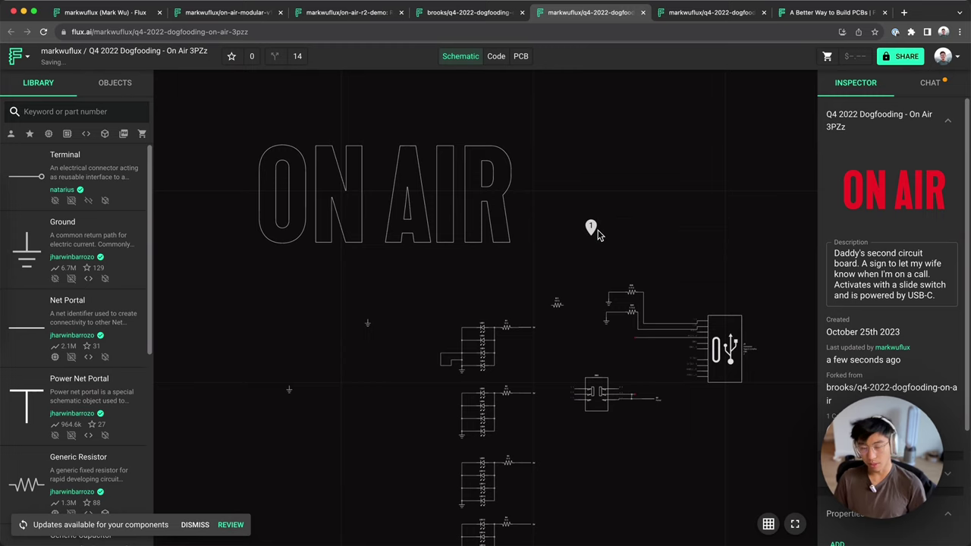
pyautogui.scroll(-2, 561, 221)
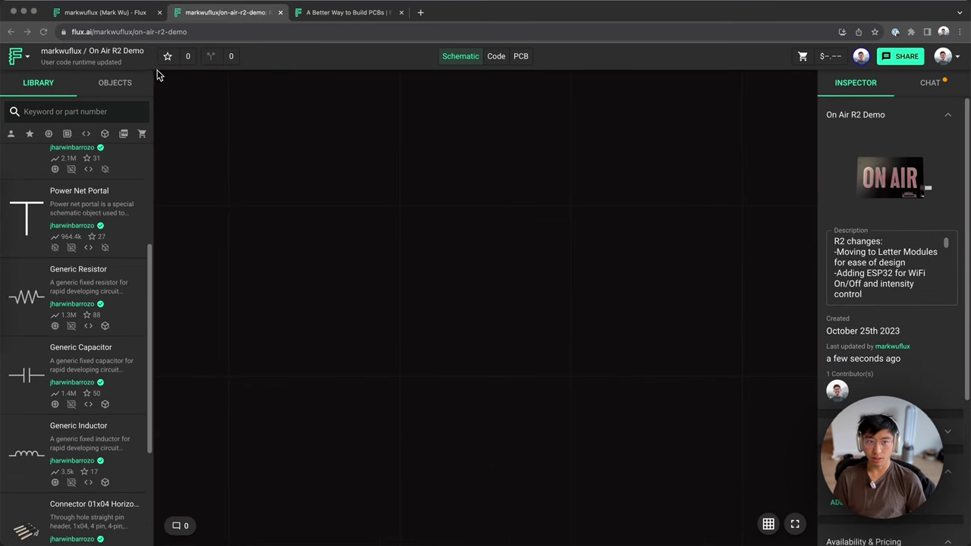
# Step: Start a new project from the base-template-v1 template via the Flux menu
pyautogui.click(16, 55)
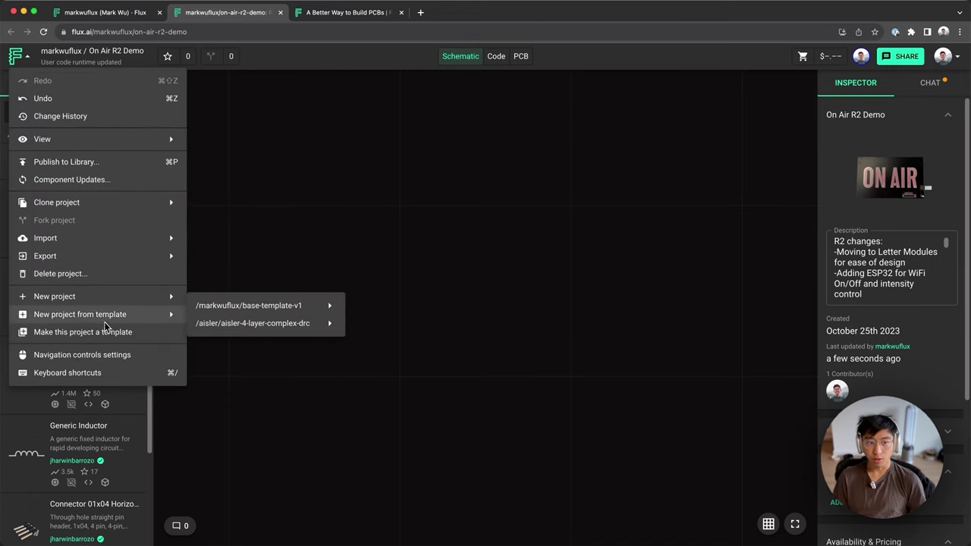
pyautogui.moveTo(126, 324)
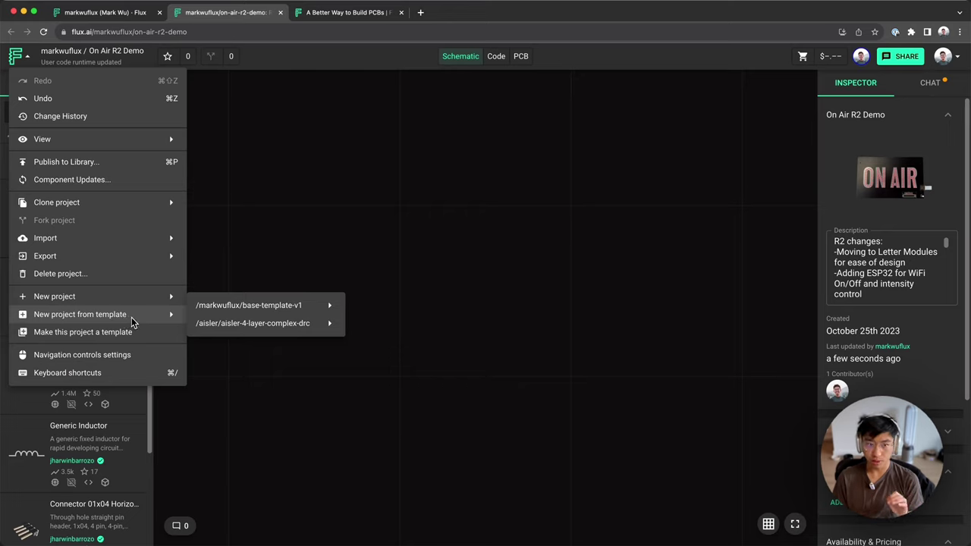
pyautogui.moveTo(226, 308)
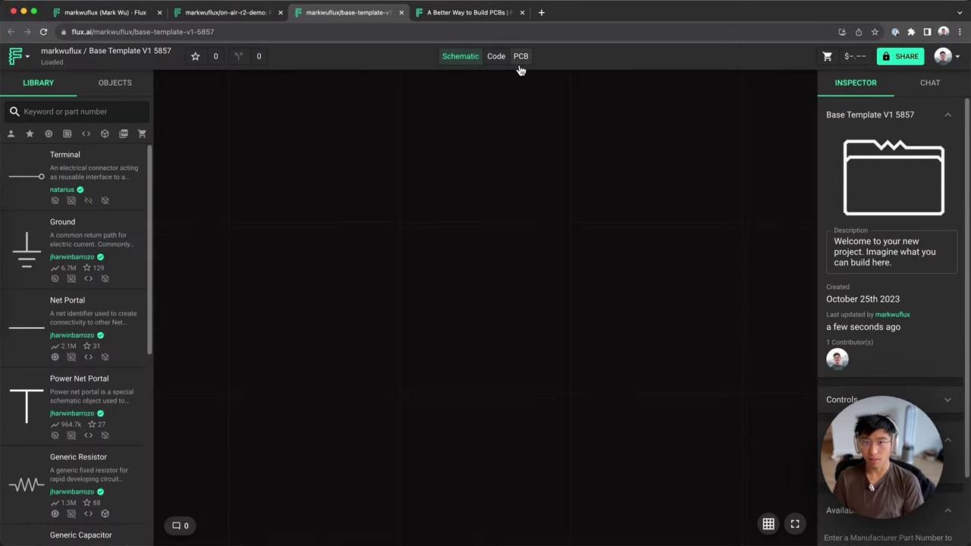
# Step: Inspect the Base Template V1 5857 PCB rules, including Remove All Values and Hide Designators + Font Size
pyautogui.click(520, 57)
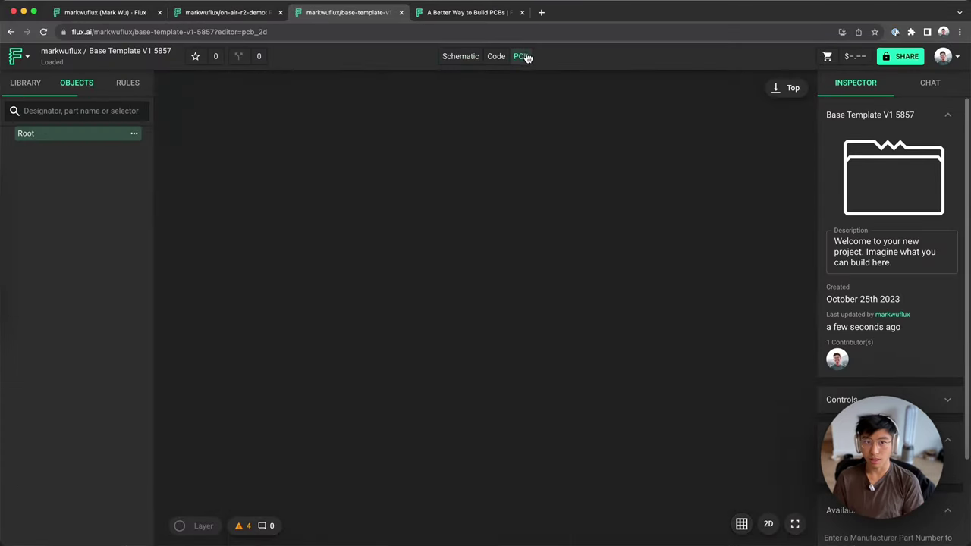
pyautogui.click(127, 84)
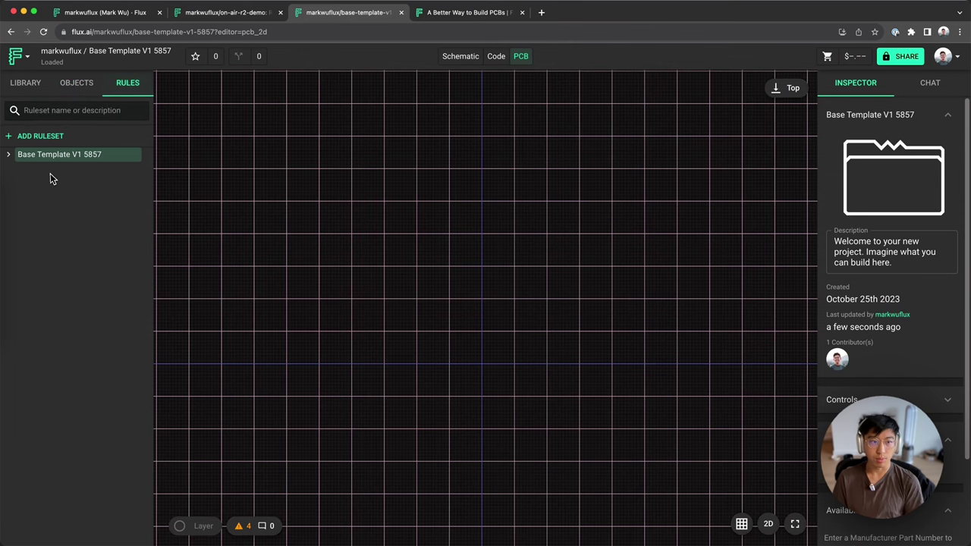
pyautogui.click(11, 156)
pyautogui.click(62, 183)
pyautogui.click(61, 170)
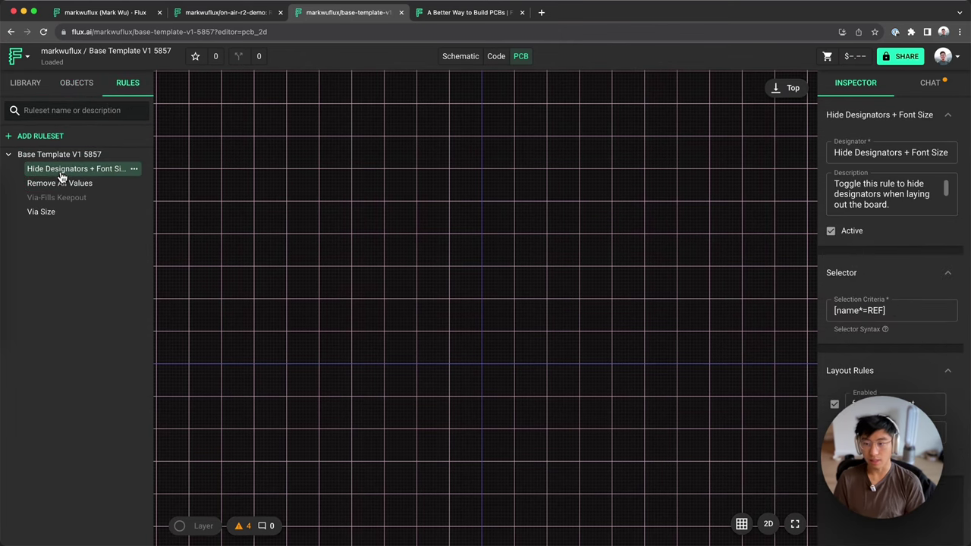
pyautogui.click(63, 186)
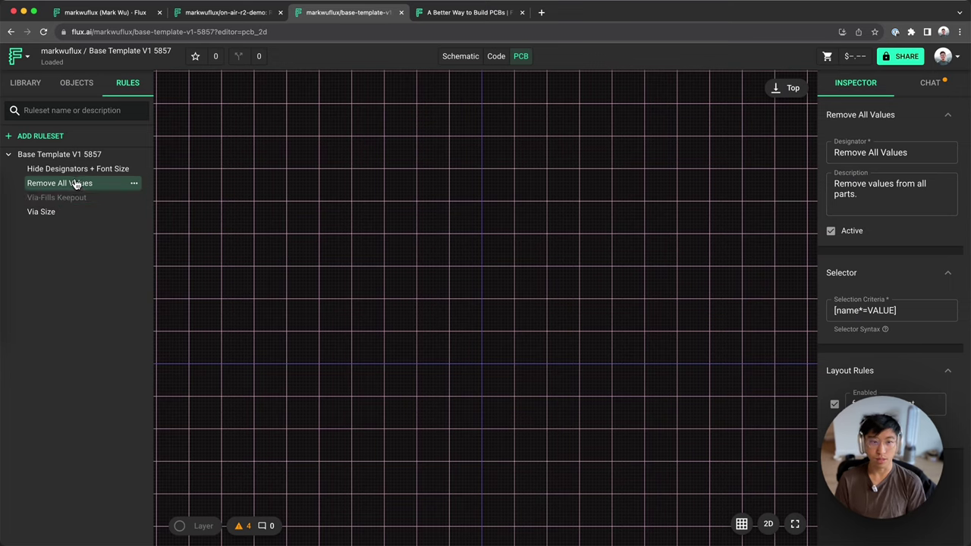
pyautogui.click(554, 280)
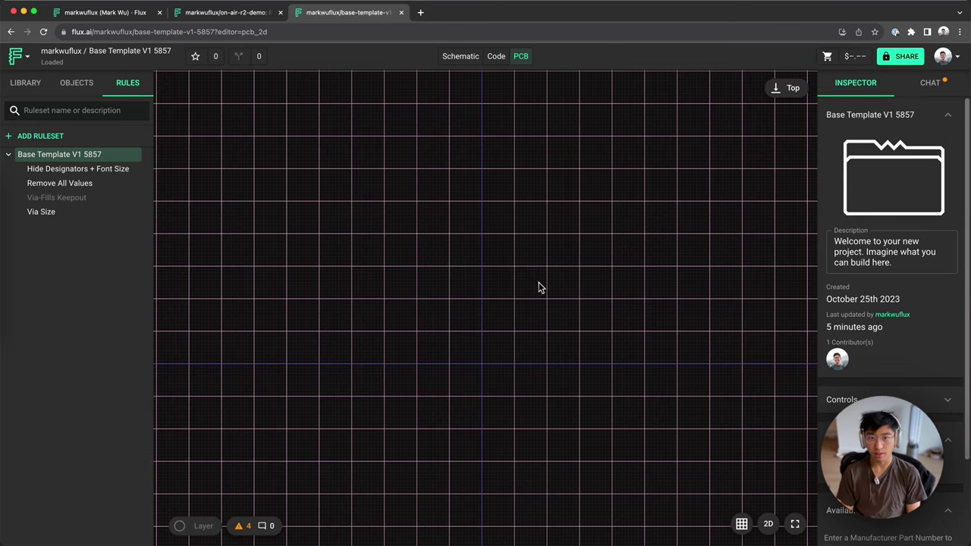
# Step: Load flux.ai/p in a new tab and browse the featured projects Explore page
pyautogui.press('super+t')
pyautogui.write('flux.ai/')
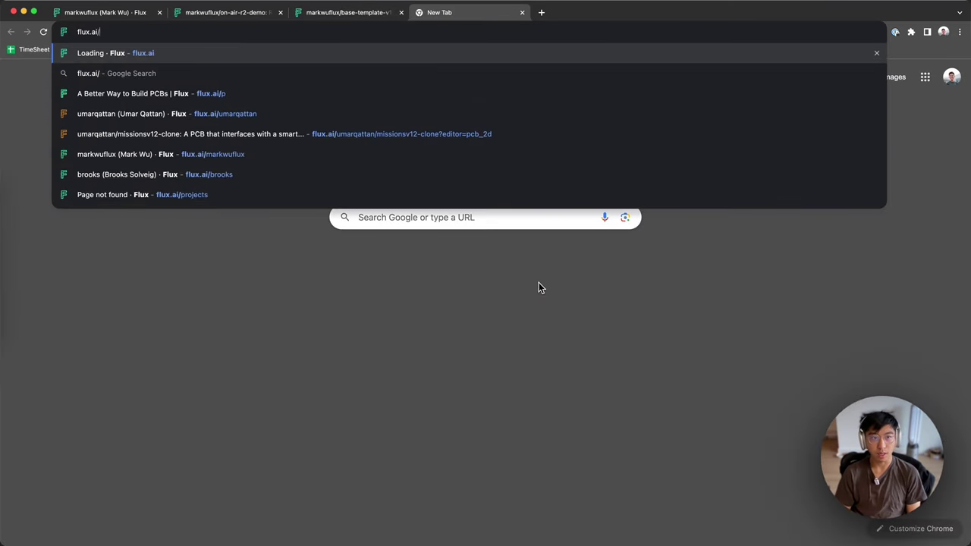
pyautogui.write('p')
pyautogui.press('Return')
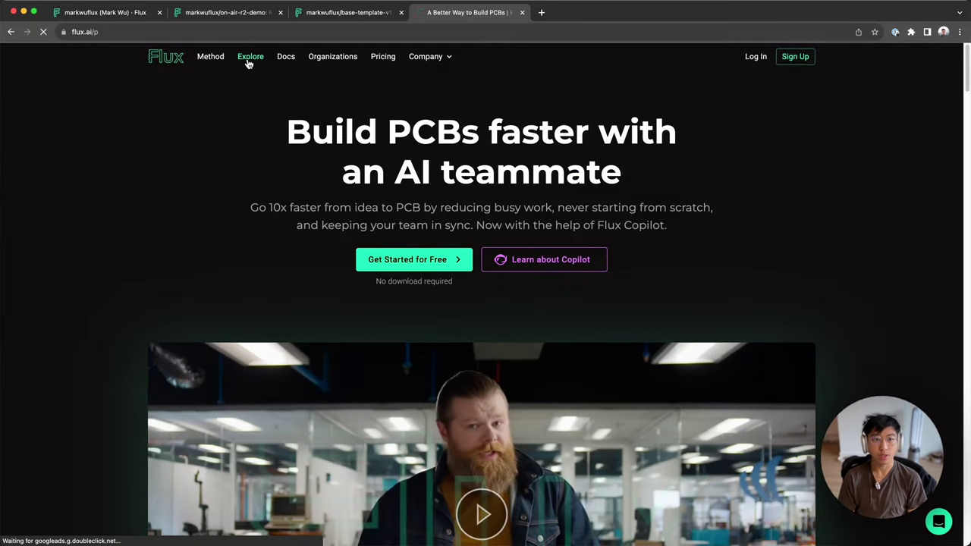
pyautogui.click(248, 64)
pyautogui.scroll(-3, 341, 242)
pyautogui.scroll(2, 356, 193)
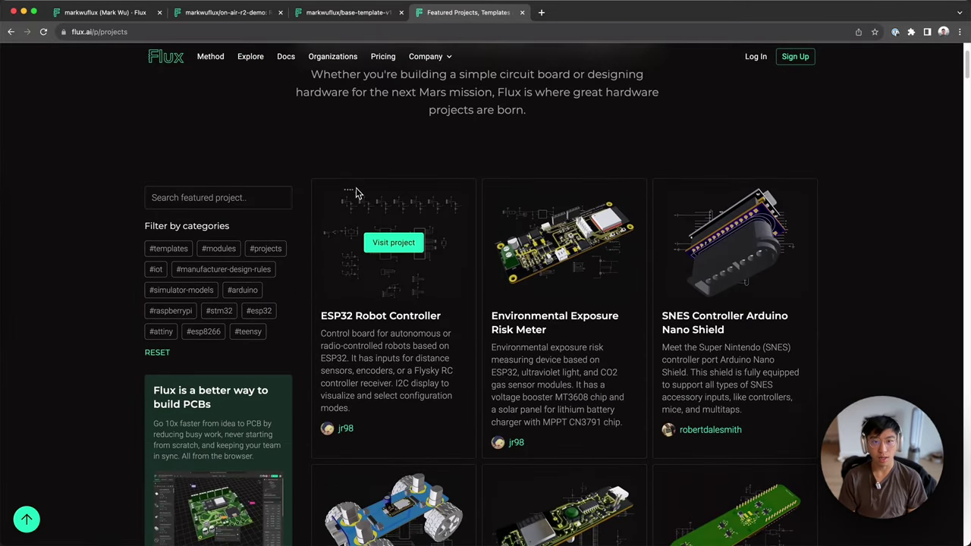
pyautogui.scroll(-1, 356, 192)
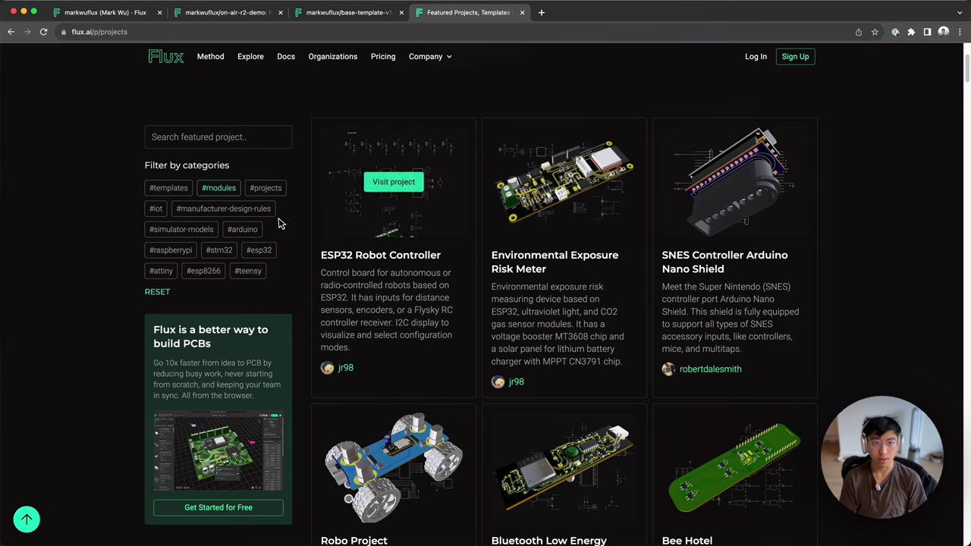
# Step: Filter featured projects by #templates and scroll to the AISLER, OSH Park and JLCPCB stackup templates
pyautogui.click(167, 189)
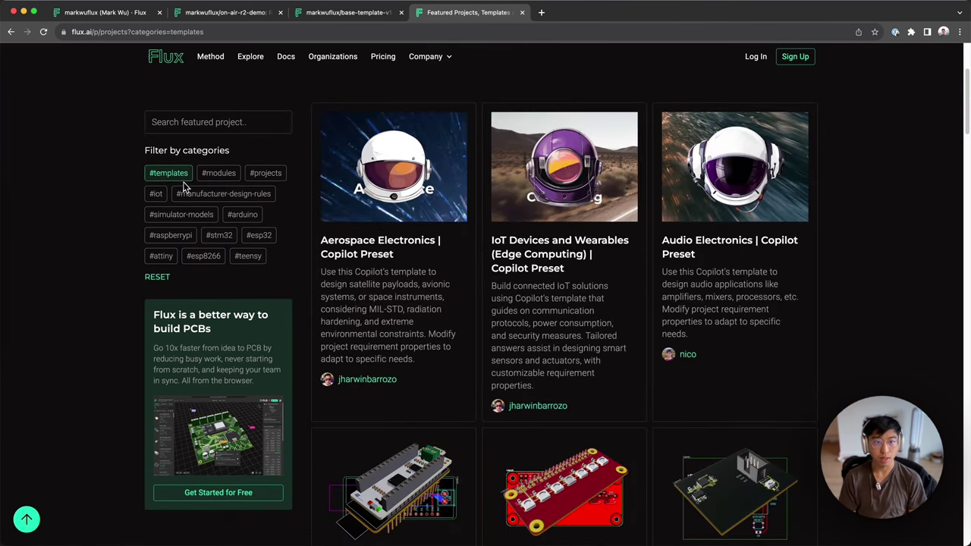
pyautogui.scroll(-3, 489, 267)
pyautogui.scroll(2, 470, 258)
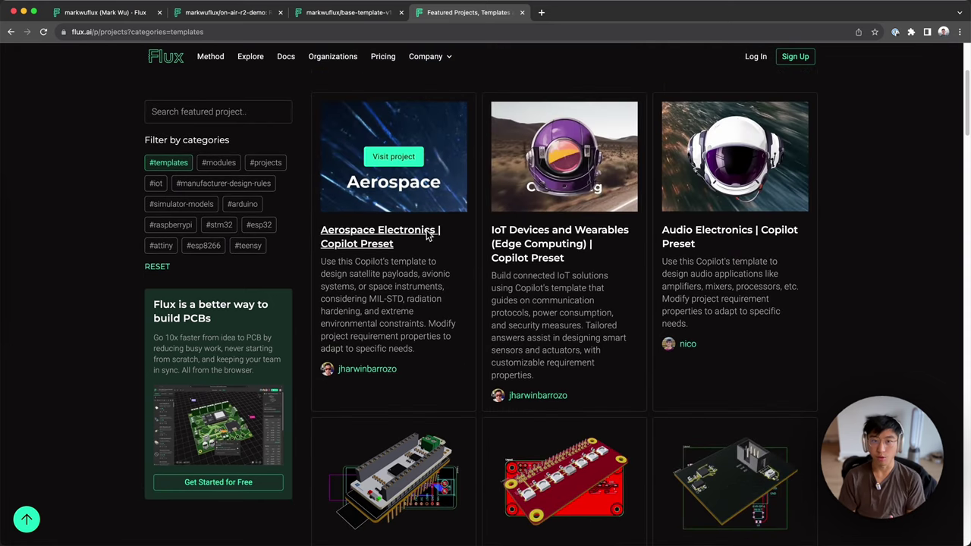
pyautogui.scroll(-4, 455, 235)
pyautogui.scroll(-6, 485, 216)
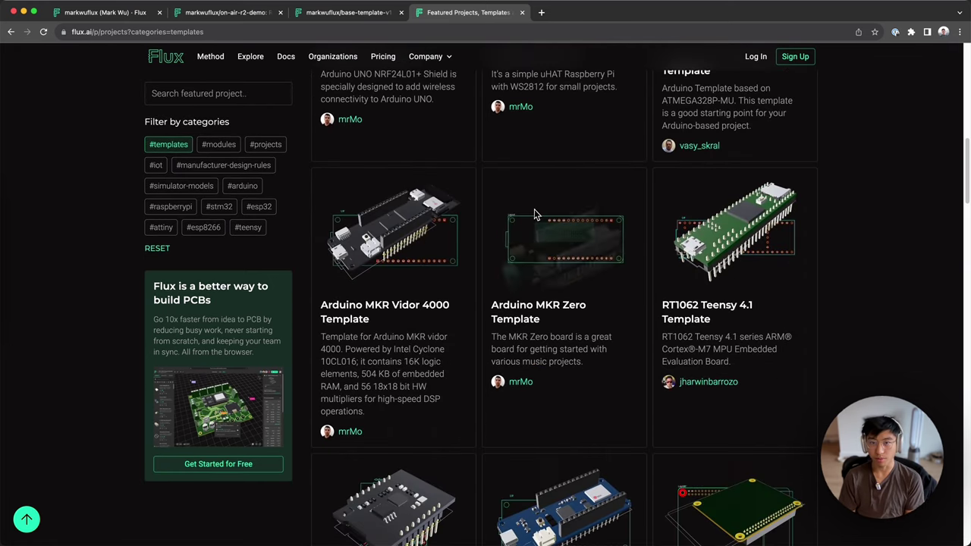
pyautogui.scroll(-9, 535, 215)
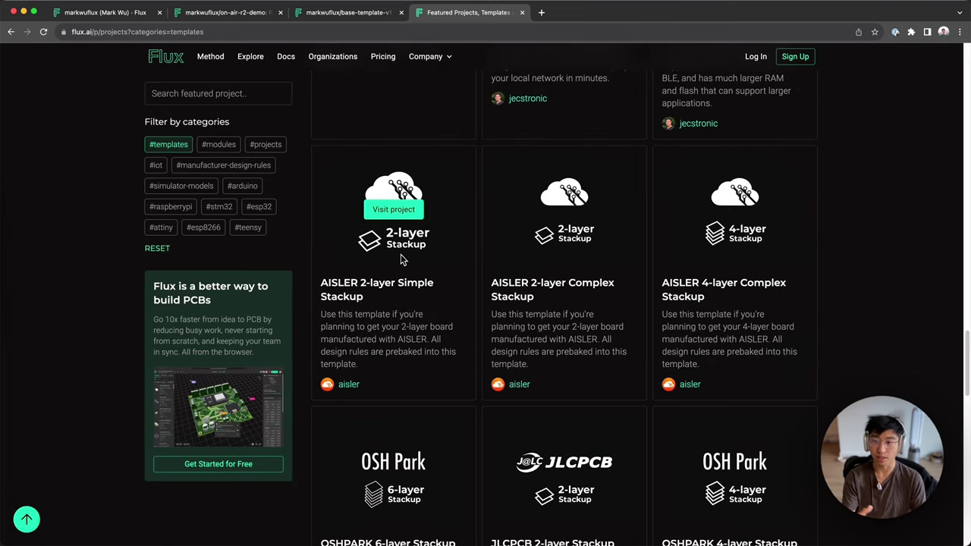
pyautogui.scroll(-3, 400, 254)
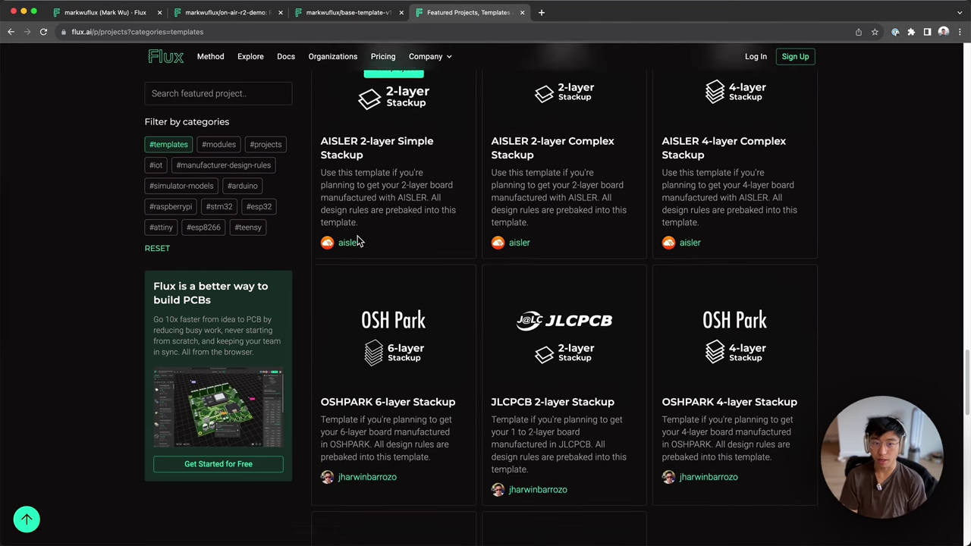
pyautogui.scroll(-3, 402, 241)
pyautogui.scroll(6, 465, 238)
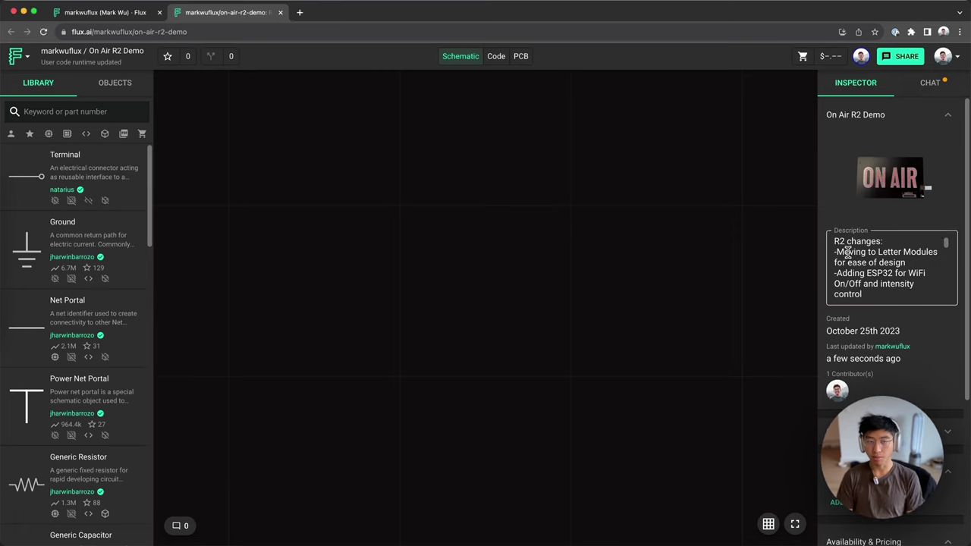
# Step: Add a String-type project property named Operating Voltage
pyautogui.moveTo(839, 251); pyautogui.dragTo(872, 271)
pyautogui.click(872, 270)
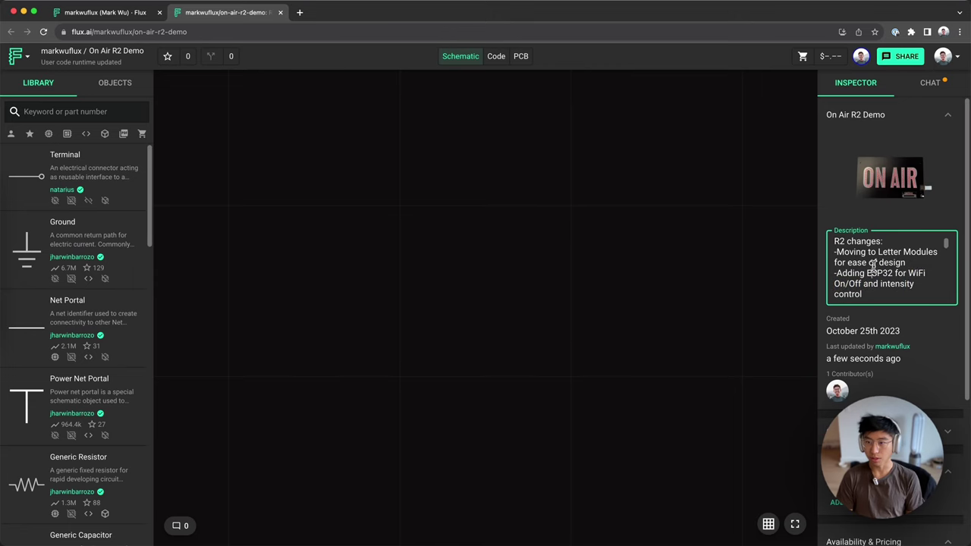
pyautogui.scroll(-5, 885, 333)
pyautogui.click(839, 320)
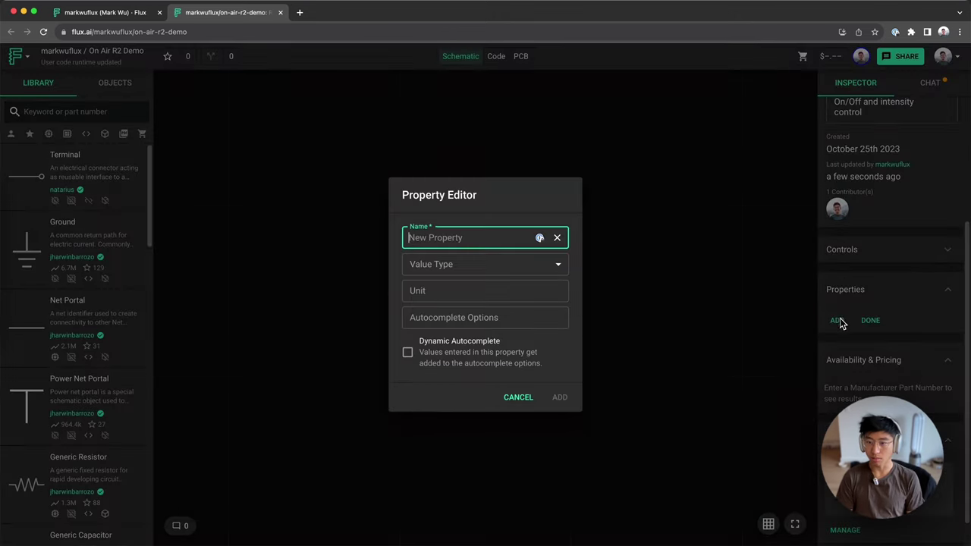
pyautogui.click(466, 238)
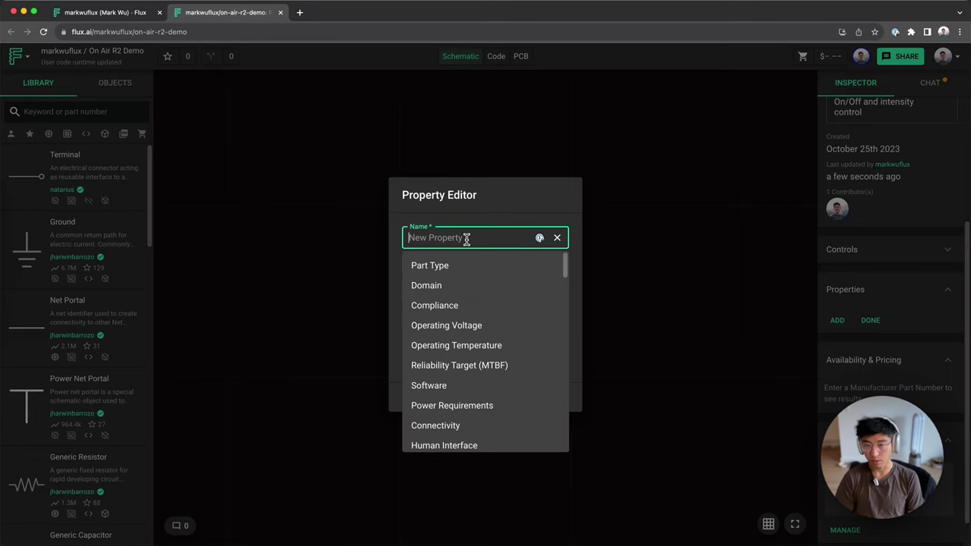
pyautogui.write('operati')
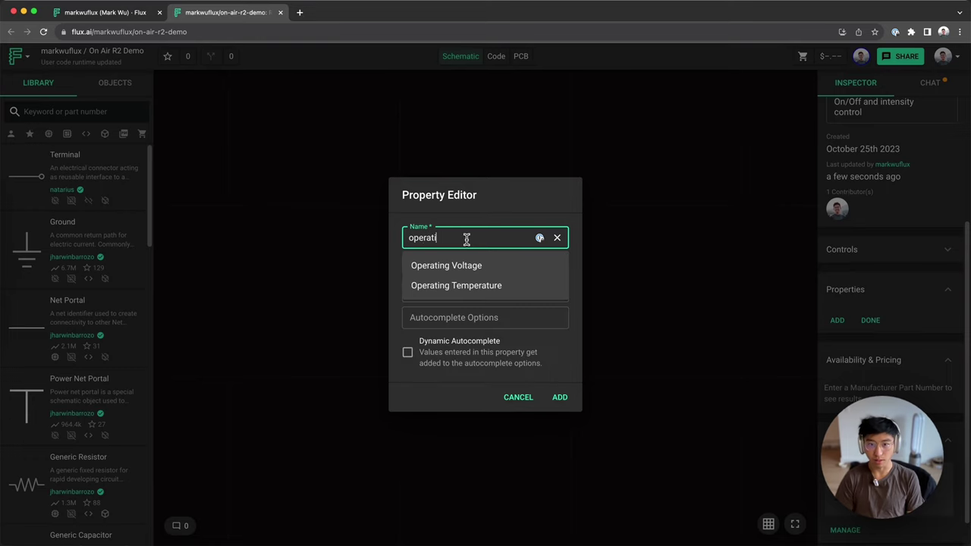
pyautogui.click(440, 270)
pyautogui.click(455, 273)
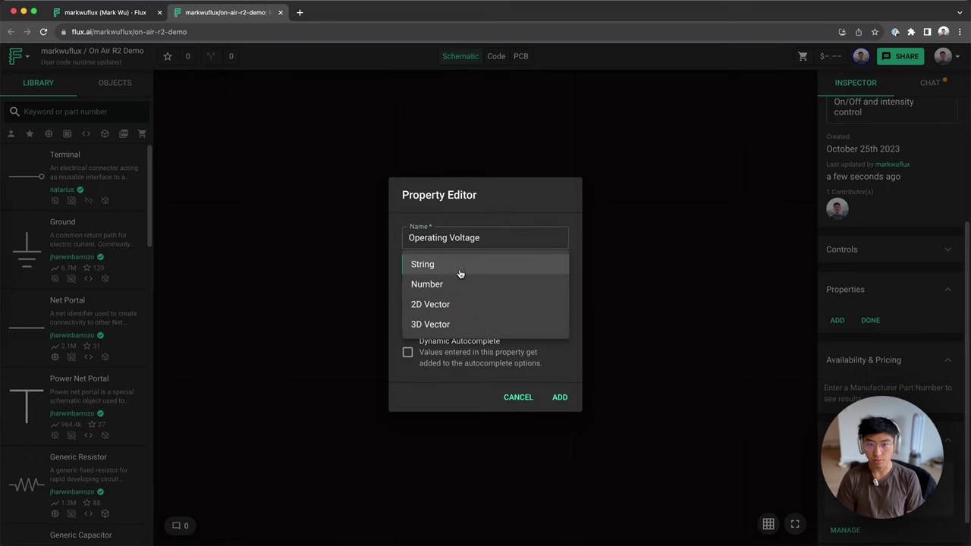
pyautogui.click(459, 274)
pyautogui.click(561, 396)
# Step: Add a second String-type project property named Connectivity
pyautogui.click(836, 339)
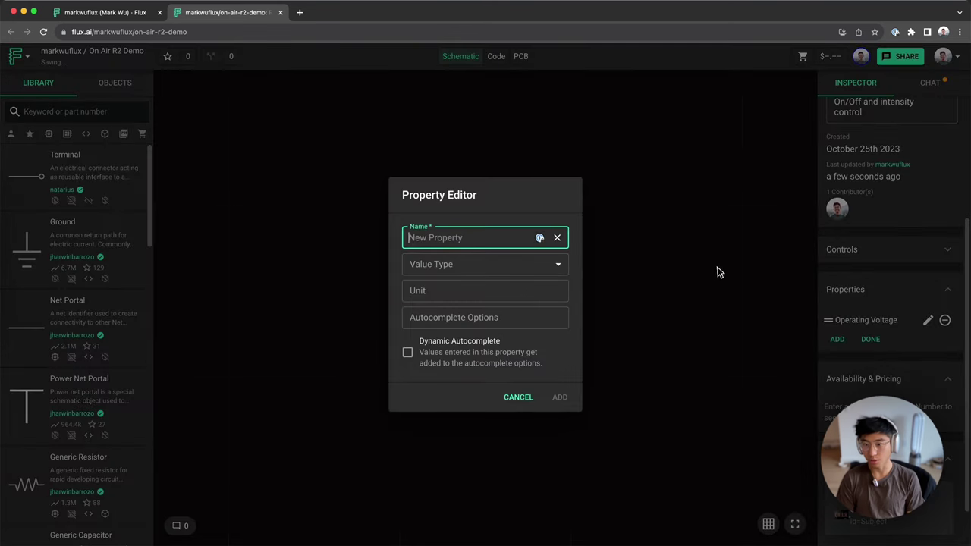
pyautogui.write('connec')
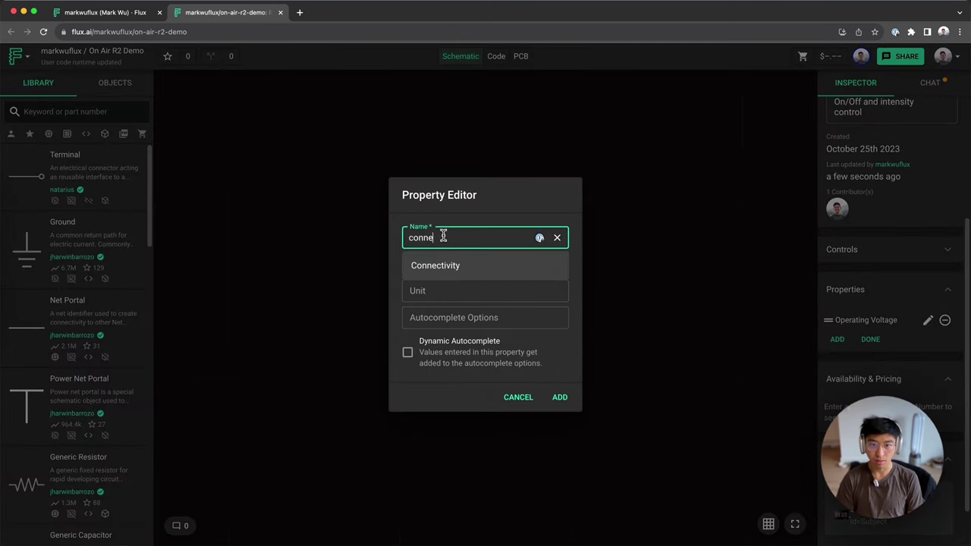
pyautogui.click(472, 266)
pyautogui.click(463, 269)
pyautogui.click(463, 270)
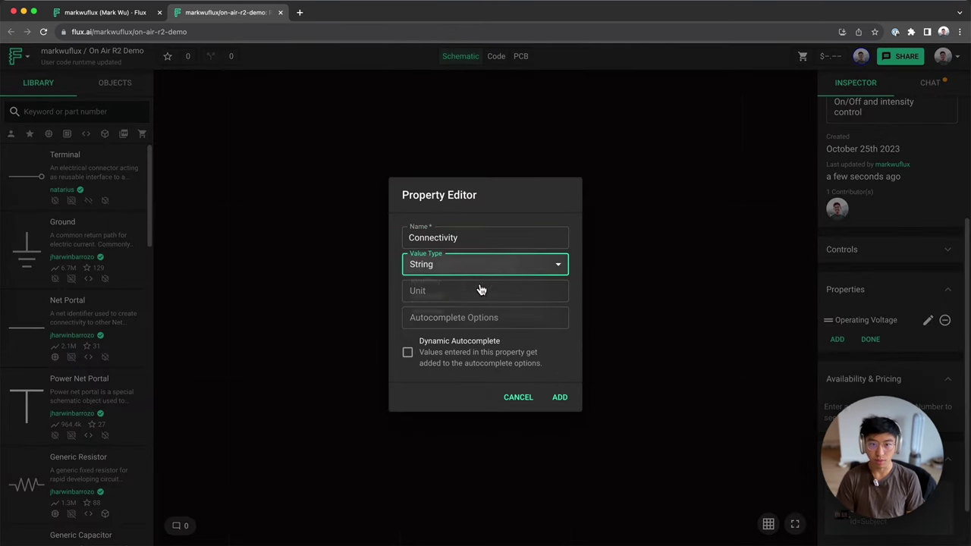
pyautogui.click(554, 396)
# Step: Set the Connectivity property value to WiFi
pyautogui.click(861, 364)
pyautogui.click(860, 358)
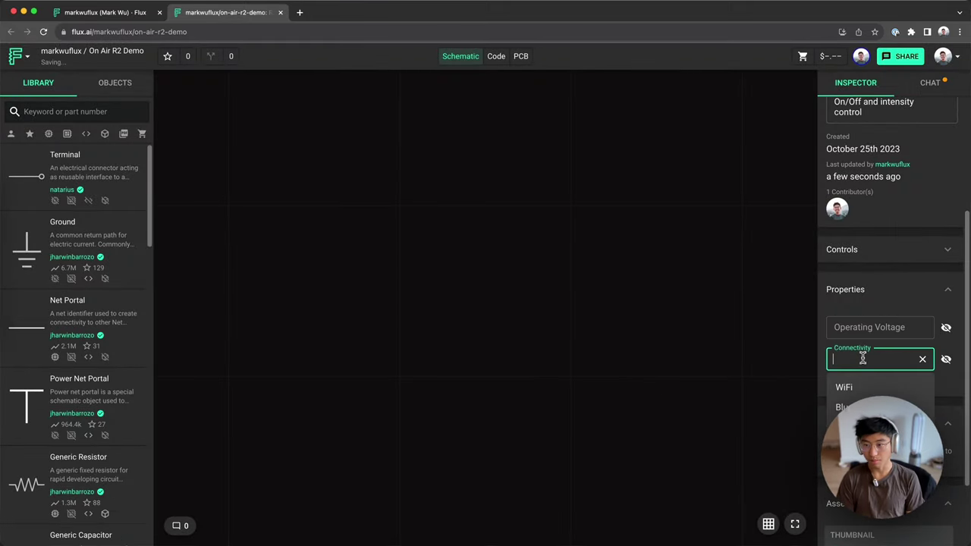
pyautogui.click(840, 381)
# Step: Set Operating Voltage to 5VDC, 4.2V and return to the project overview
pyautogui.scroll(-3, 849, 303)
pyautogui.click(874, 233)
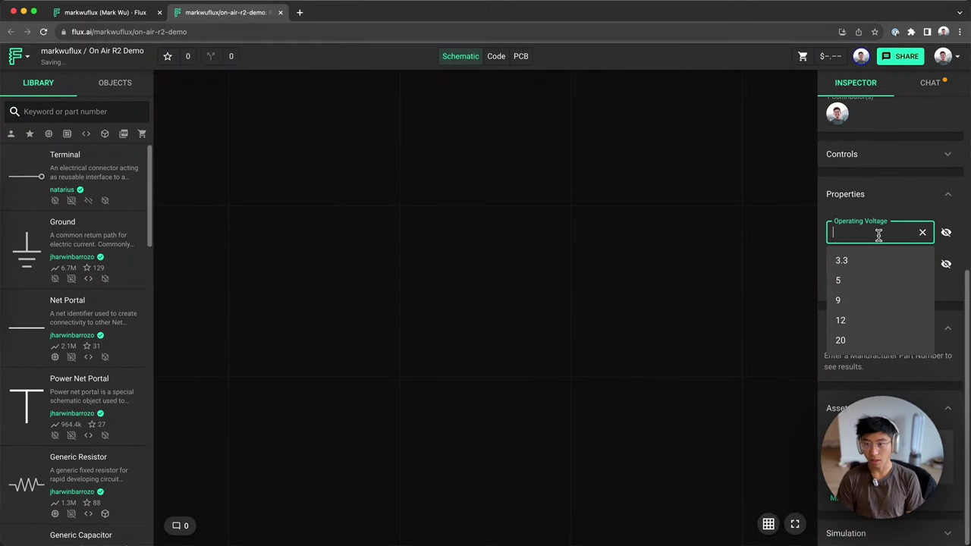
pyautogui.click(847, 280)
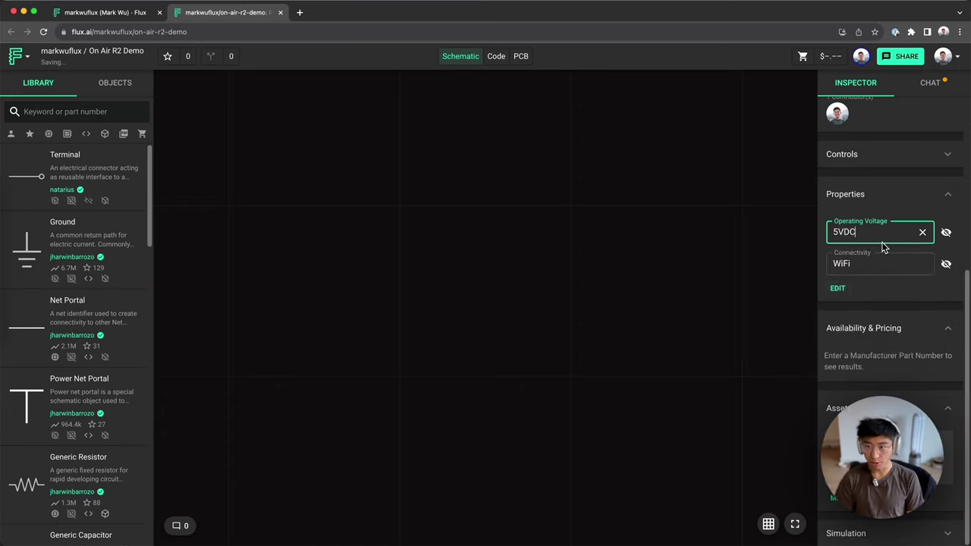
pyautogui.write('VDC, 4.2V')
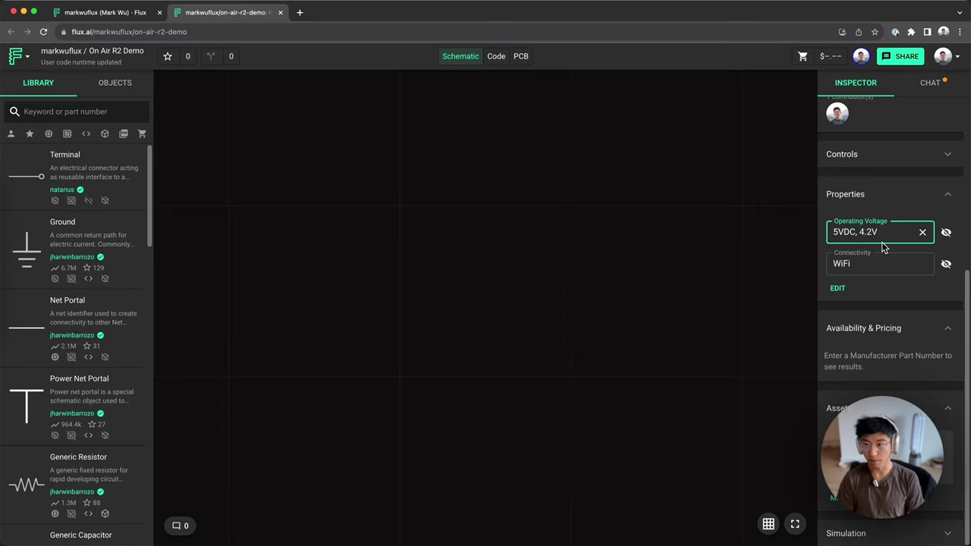
pyautogui.click(717, 251)
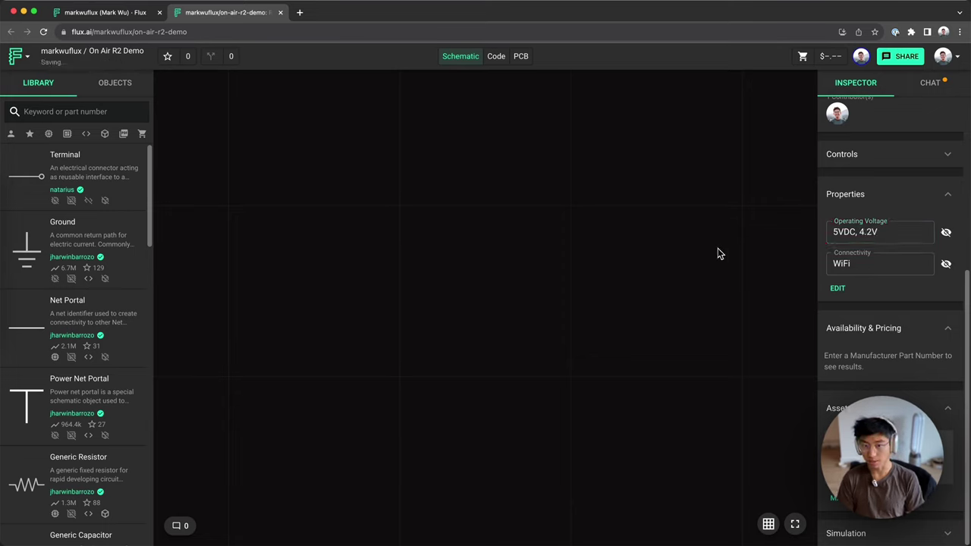
pyautogui.click(928, 84)
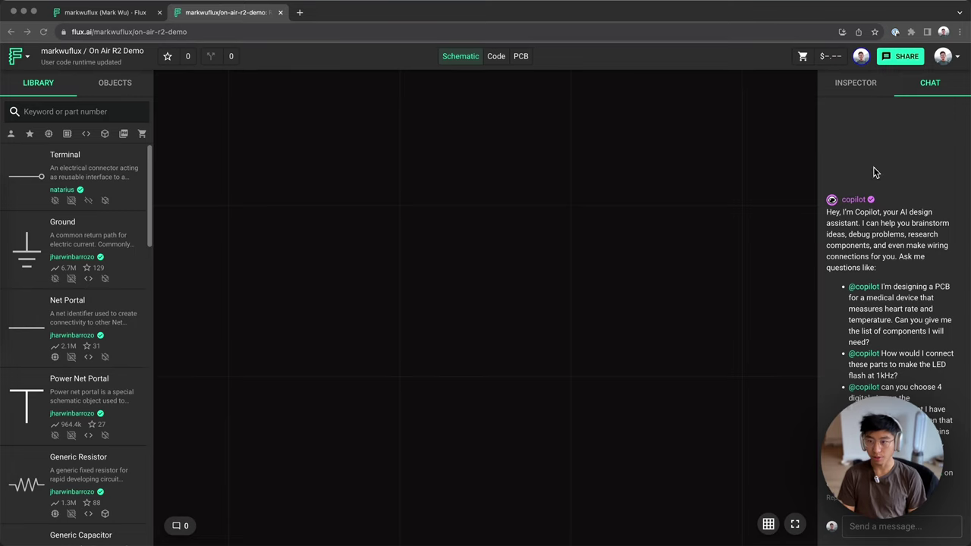
pyautogui.click(863, 533)
pyautogui.write('@c')
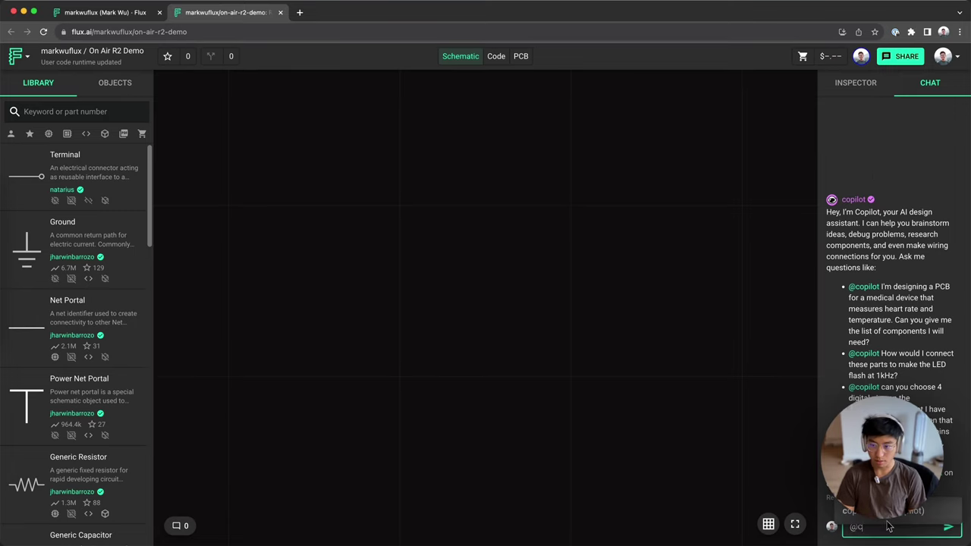
pyautogui.press('Return')
pyautogui.write('how wou')
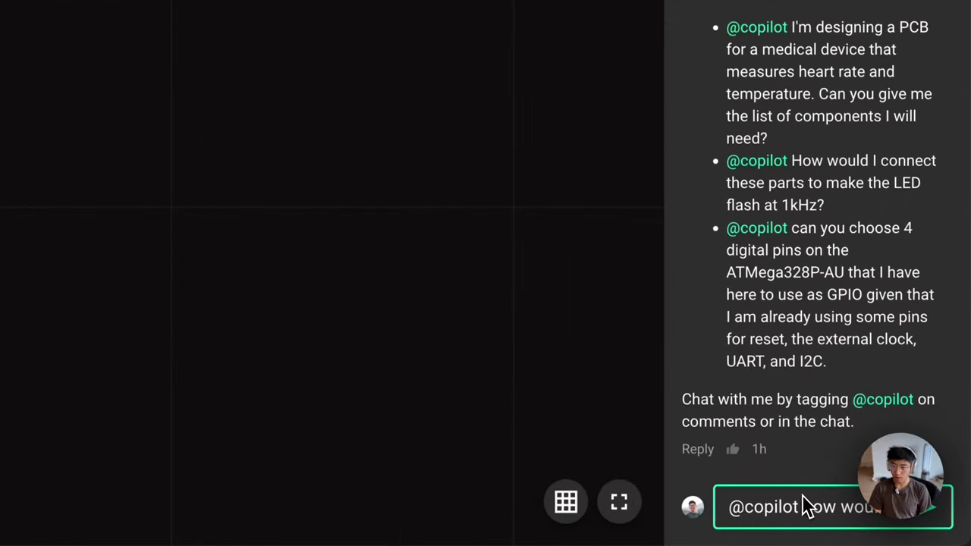
pyautogui.write('power this projec')
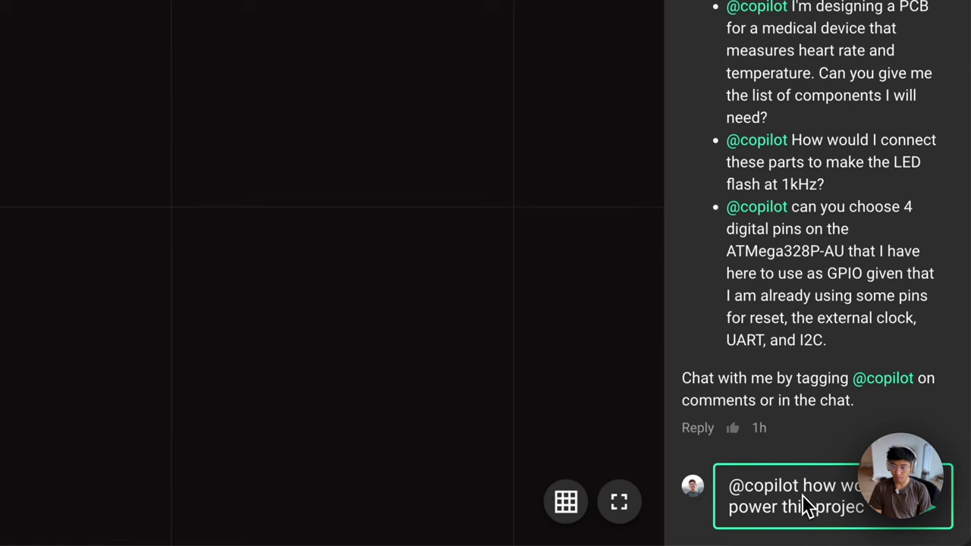
pyautogui.write('t from USB-C and a lithium (')
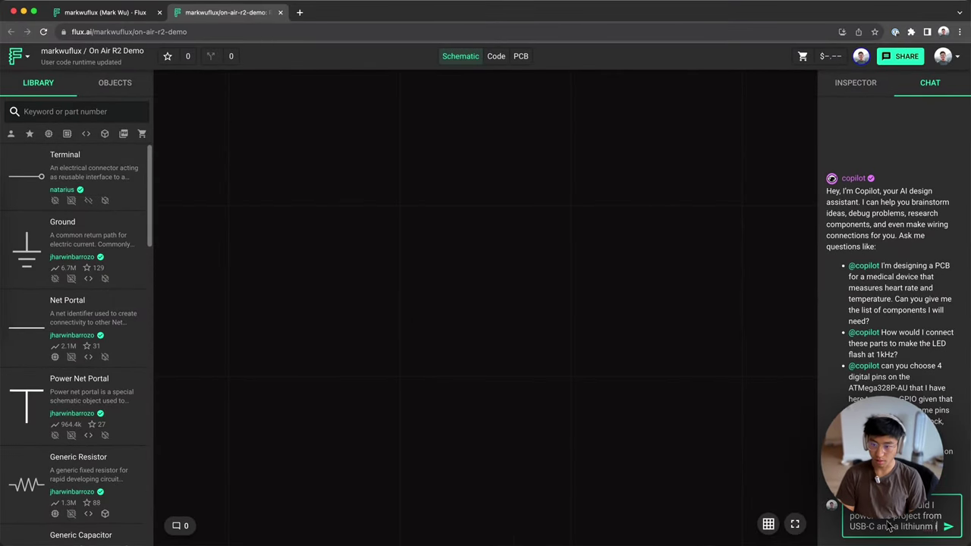
pyautogui.write('on battery?')
pyautogui.press('Return')
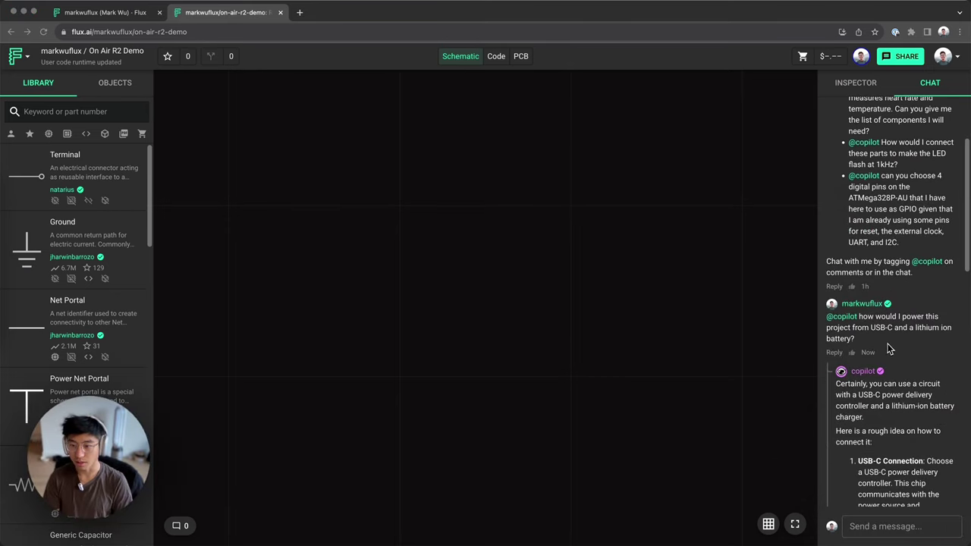
# Step: Read Copilot's reply, highlighting the TPS65987D and TP4056 part numbers
pyautogui.scroll(-2, 880, 327)
pyautogui.scroll(-3, 857, 389)
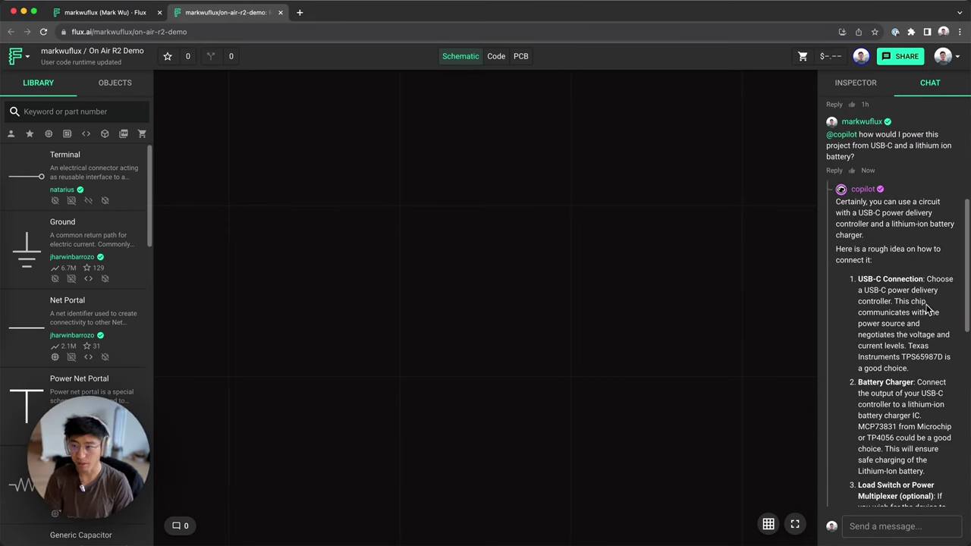
pyautogui.scroll(-2, 902, 303)
pyautogui.moveTo(874, 229); pyautogui.dragTo(895, 231)
pyautogui.click(895, 231)
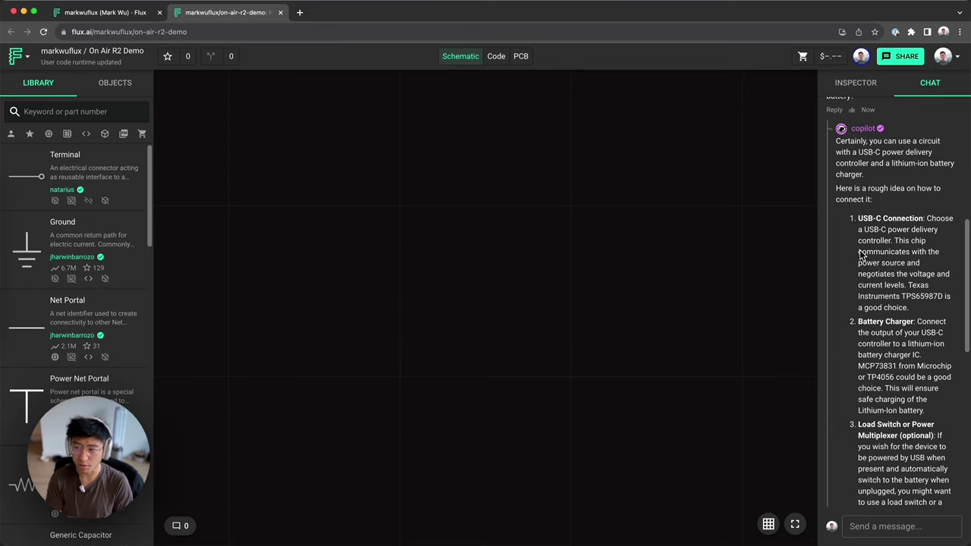
pyautogui.moveTo(902, 297); pyautogui.dragTo(942, 296)
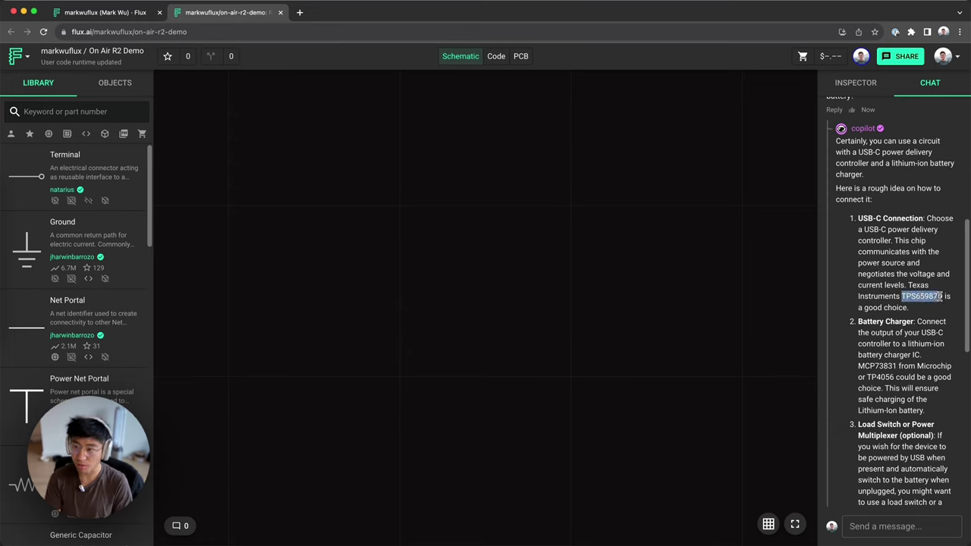
pyautogui.scroll(-2, 941, 297)
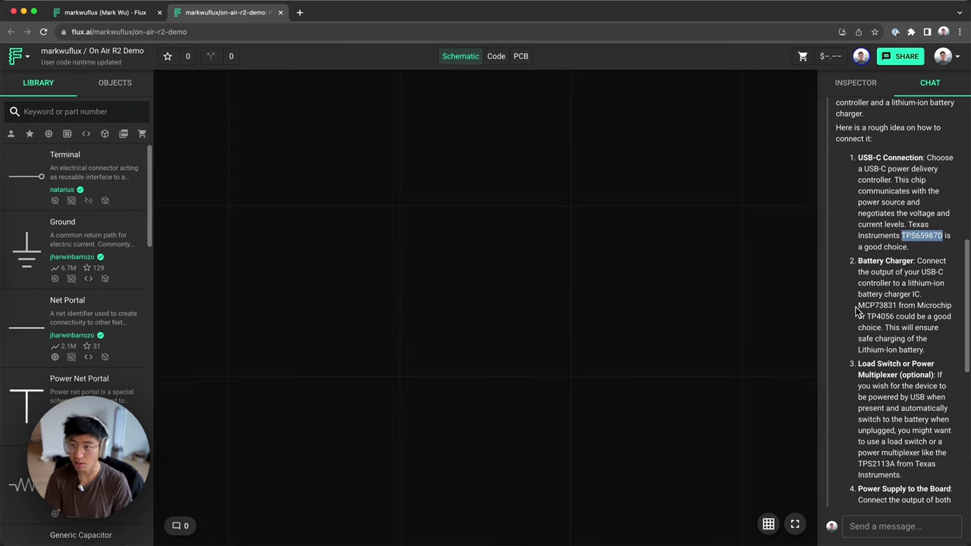
pyautogui.moveTo(858, 307); pyautogui.dragTo(900, 307)
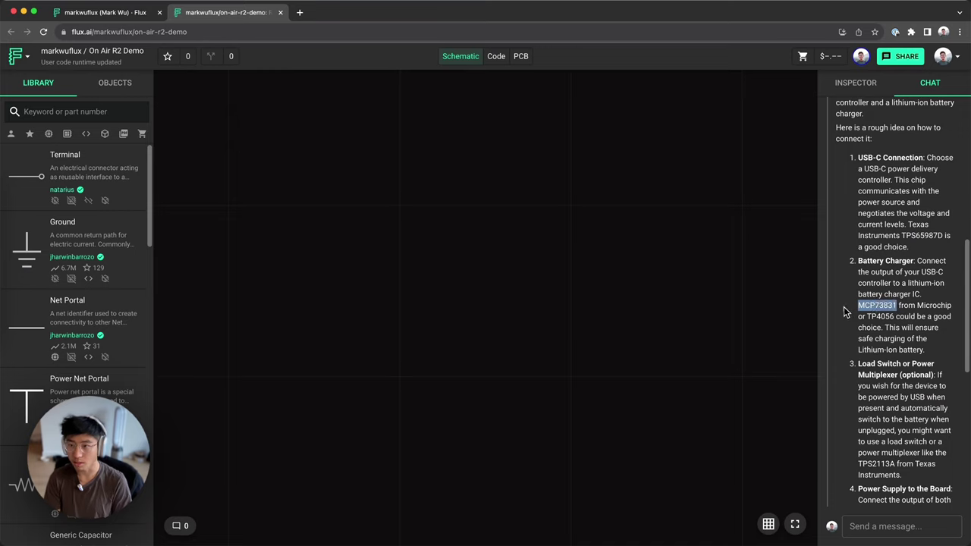
pyautogui.moveTo(867, 316); pyautogui.dragTo(896, 317)
pyautogui.click(896, 308)
# Step: Review the reply's load switch section and its TPS2113A suggestion
pyautogui.scroll(-2, 893, 300)
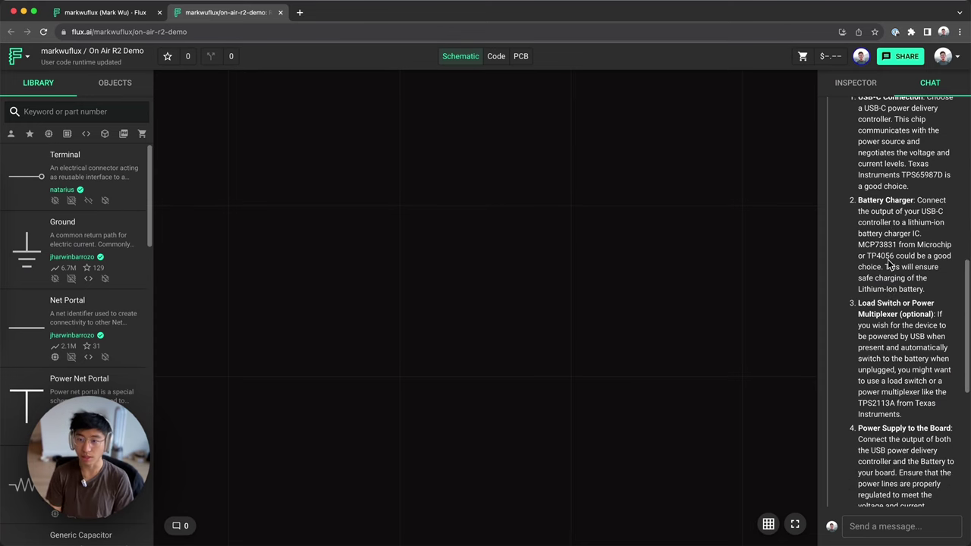
pyautogui.scroll(-2, 890, 263)
pyautogui.moveTo(859, 243); pyautogui.dragTo(957, 257)
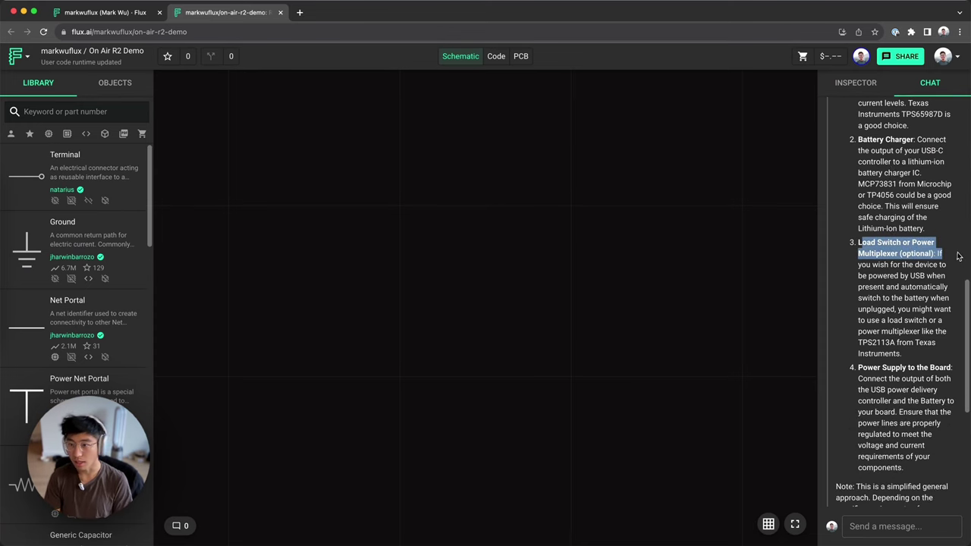
pyautogui.click(877, 279)
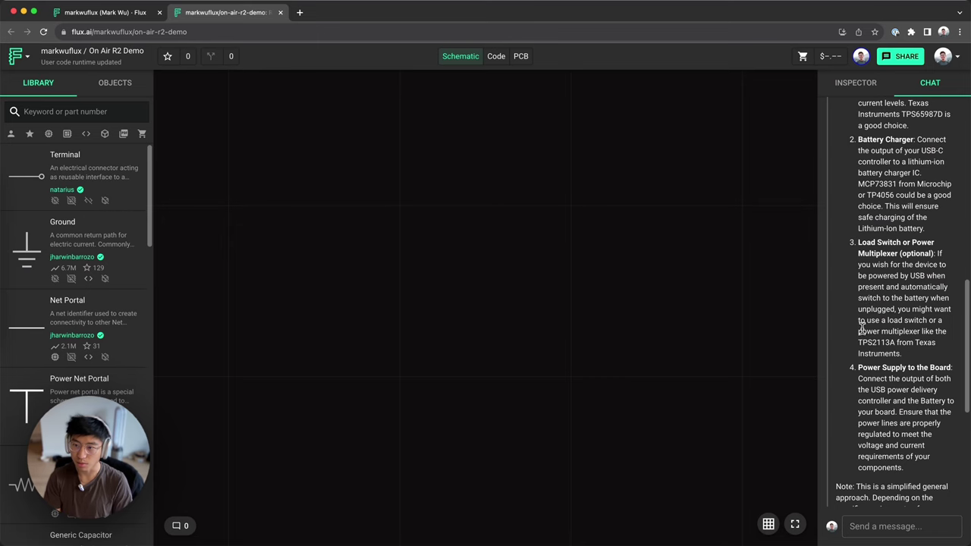
pyautogui.moveTo(856, 342); pyautogui.dragTo(896, 343)
pyautogui.scroll(-3, 880, 273)
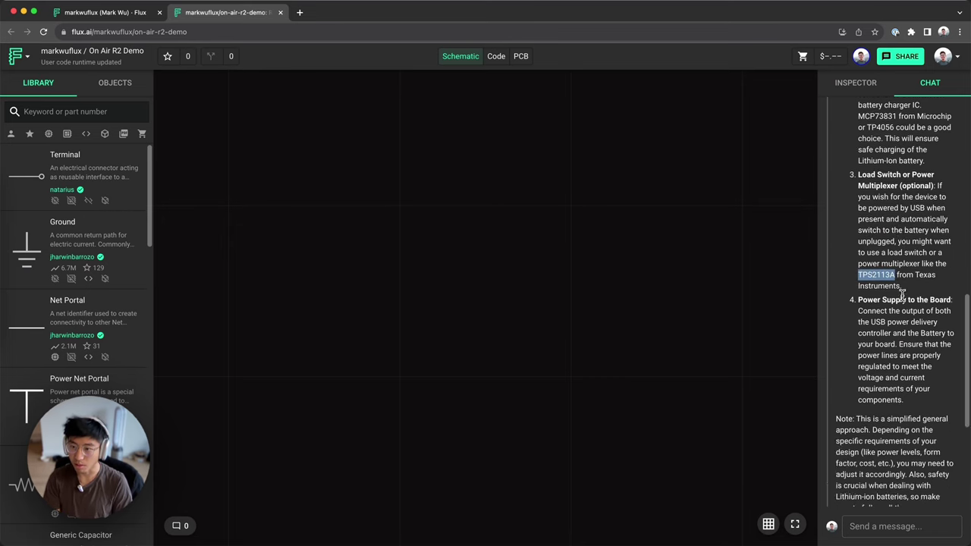
pyautogui.click(881, 286)
# Step: Read the closing decoupling-capacitor advice and look back over the full reply
pyautogui.scroll(-3, 880, 281)
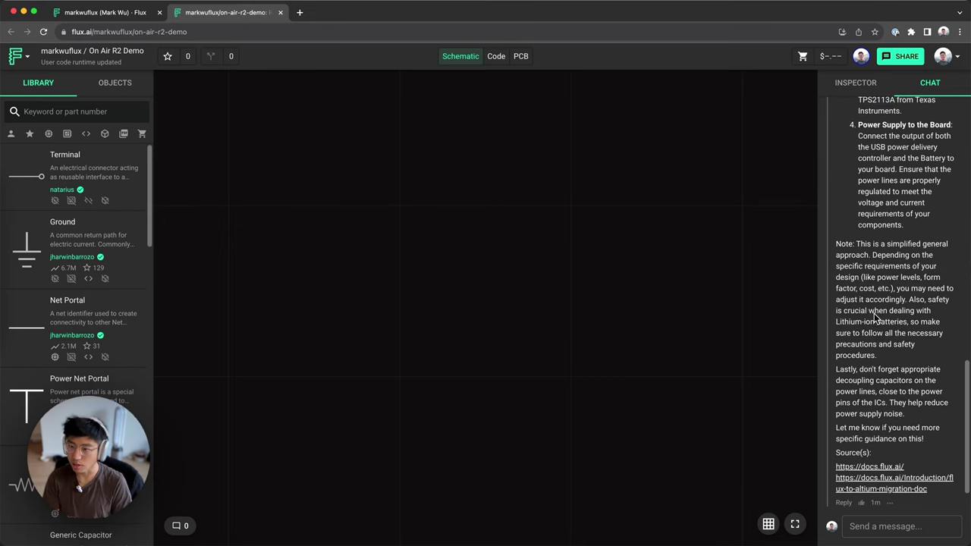
pyautogui.moveTo(867, 273); pyautogui.dragTo(900, 410)
pyautogui.click(876, 367)
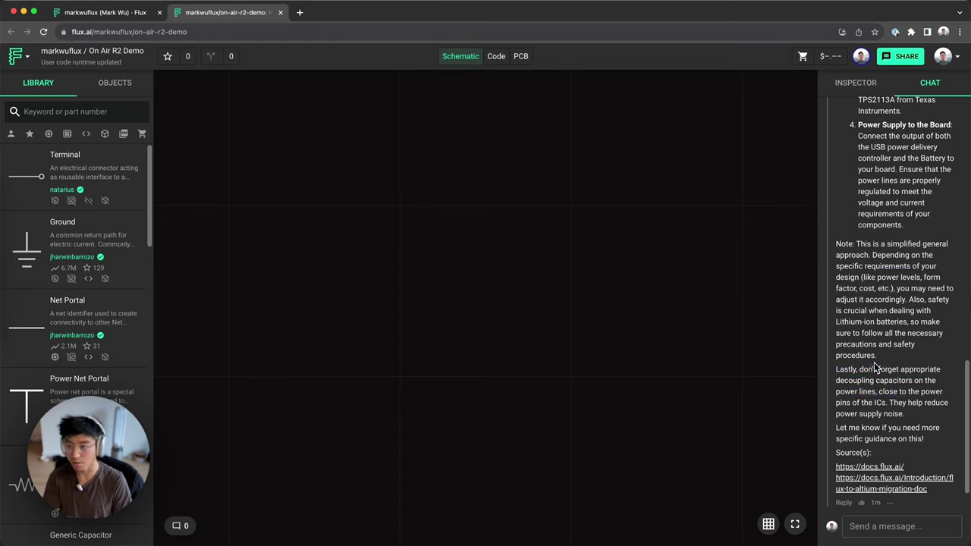
pyautogui.scroll(3, 884, 368)
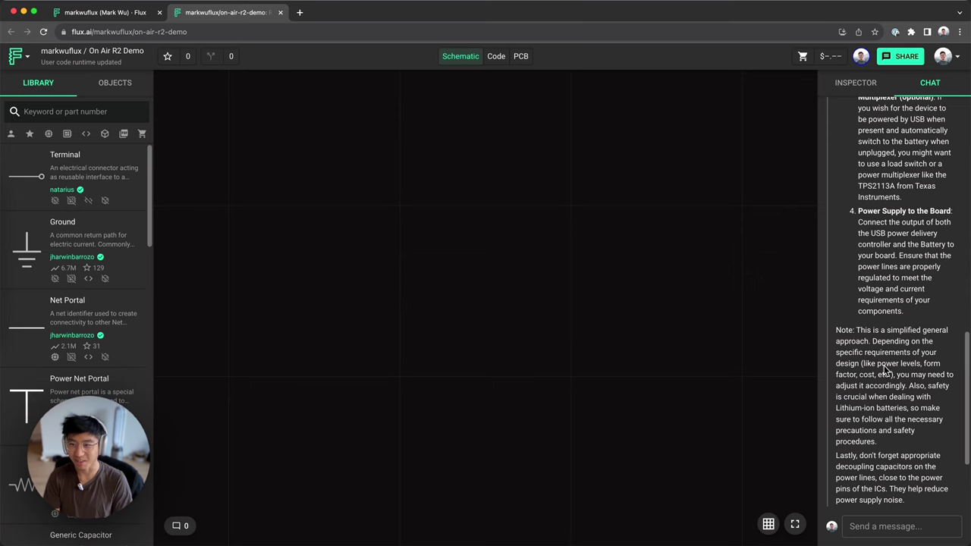
pyautogui.scroll(-4, 870, 357)
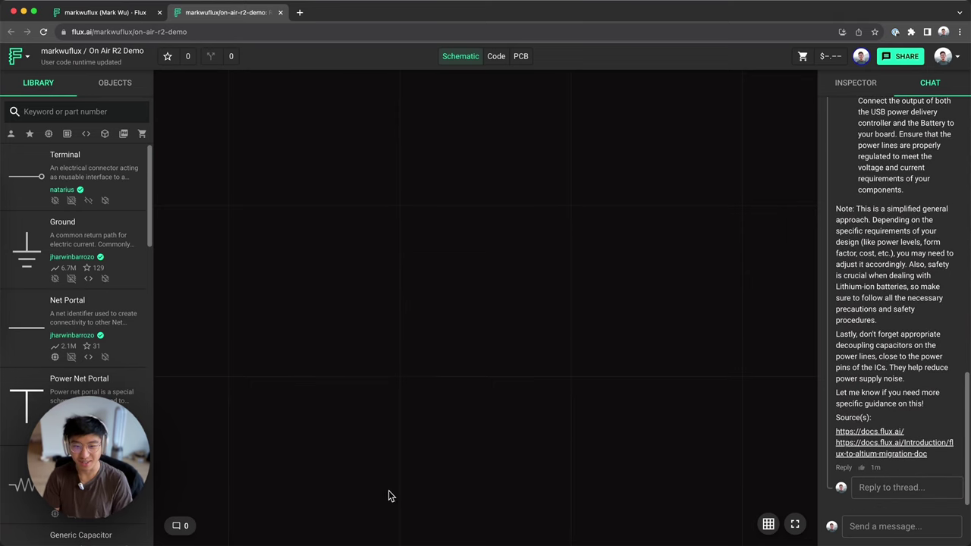
pyautogui.scroll(5, 905, 233)
pyautogui.scroll(3, 905, 228)
pyautogui.scroll(-10, 905, 224)
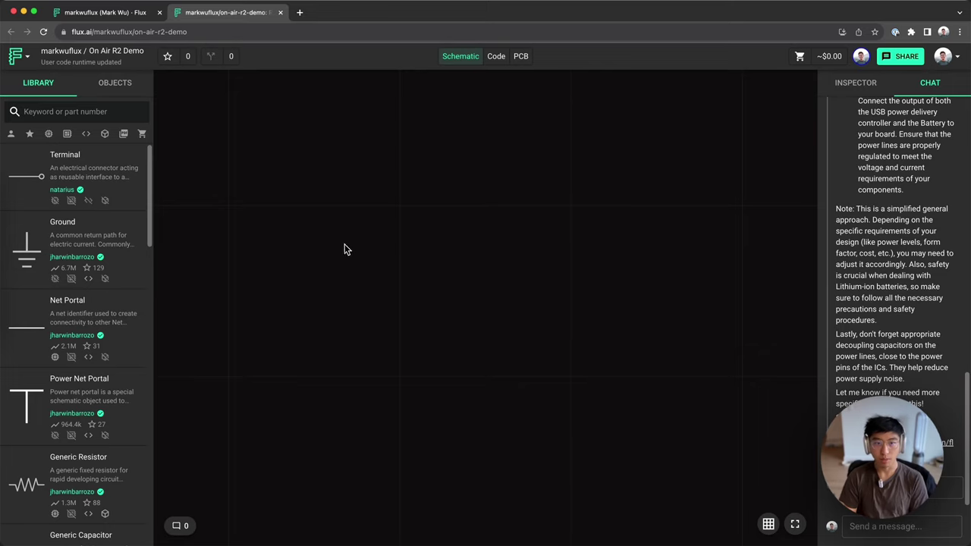
# Step: Post a Copilot question comment 'what is your name' on the empty canvas
pyautogui.rightClick(345, 216)
pyautogui.moveTo(383, 225)
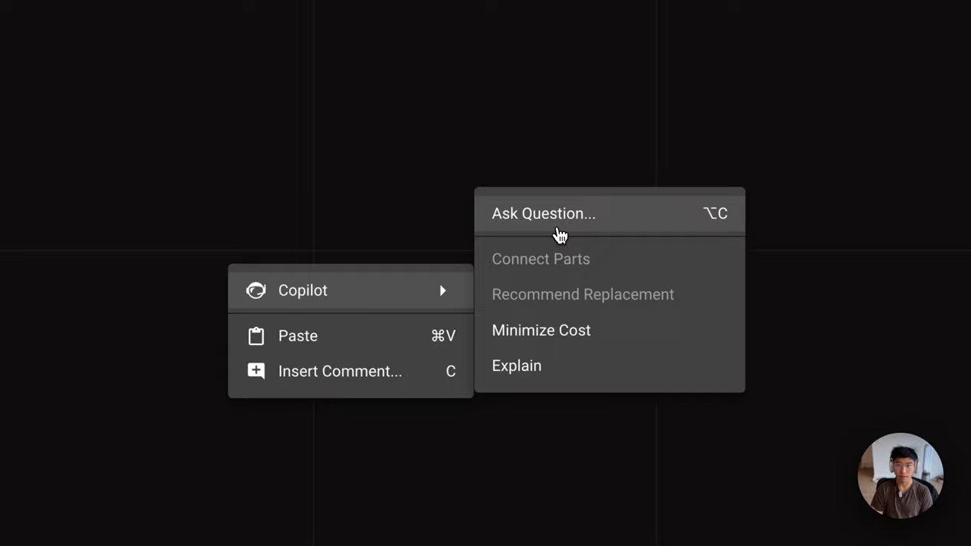
pyautogui.click(522, 191)
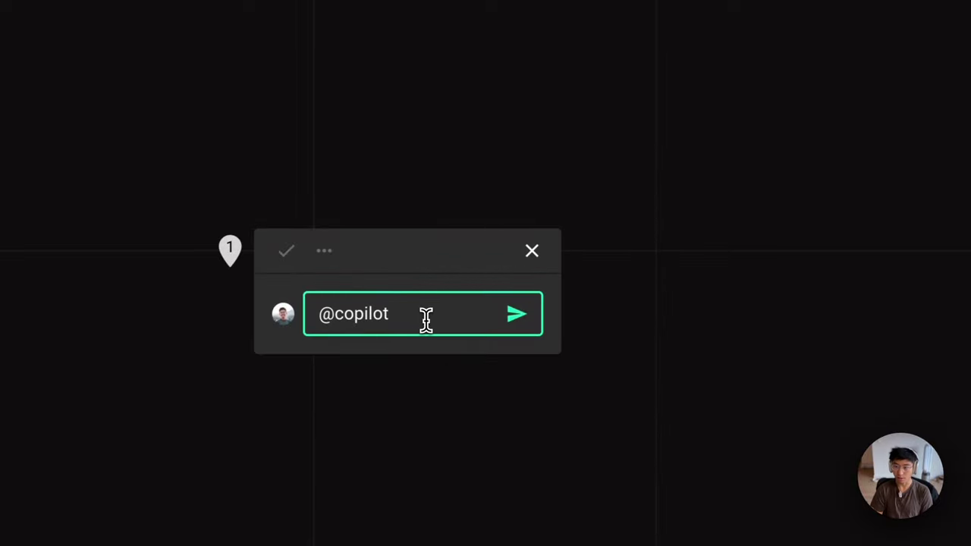
pyautogui.write('wha')
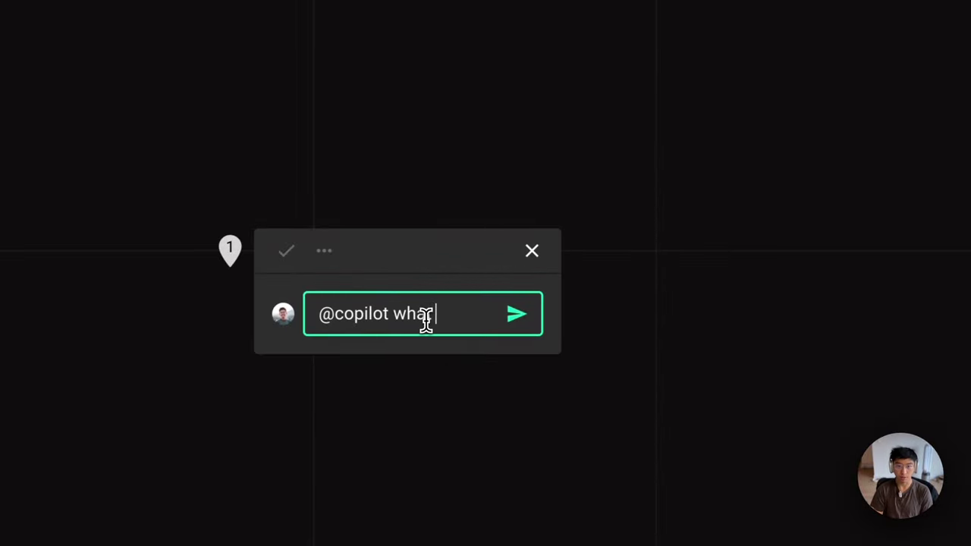
pyautogui.write('t is your nam')
pyautogui.write('e')
pyautogui.press('Return')
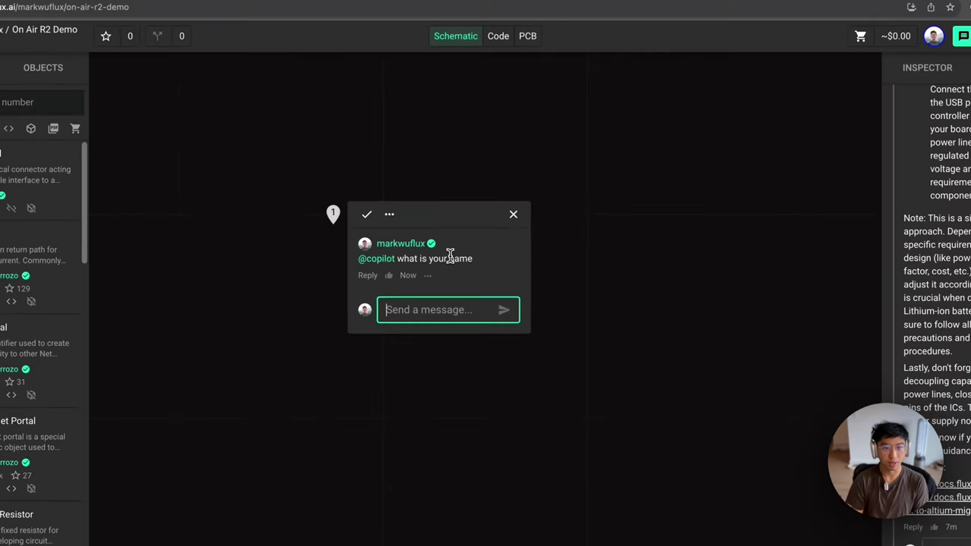
pyautogui.press('Escape')
# Step: Place test capacitor C1 and ask Copilot to explain what it does
pyautogui.scroll(-3, 106, 297)
pyautogui.moveTo(38, 372); pyautogui.dragTo(546, 248)
pyautogui.rightClick(546, 248)
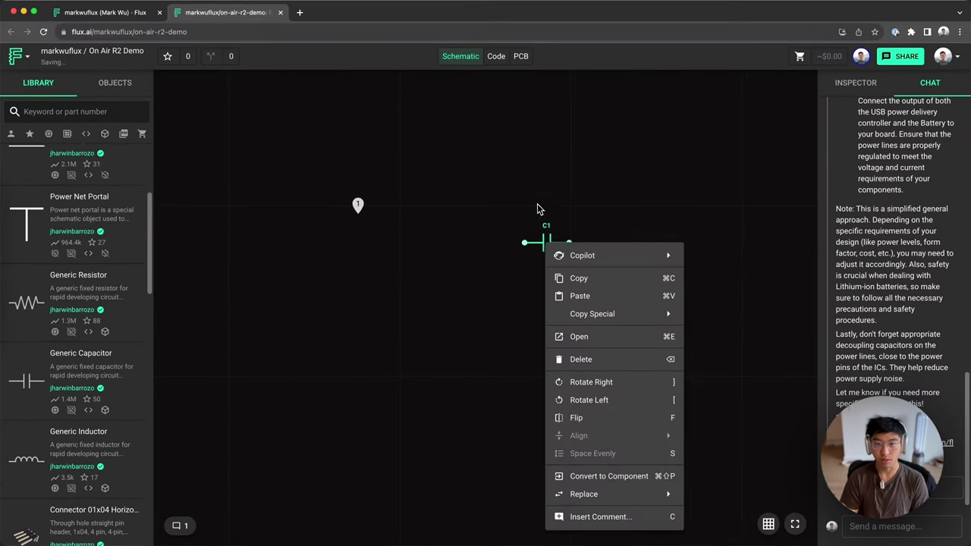
pyautogui.moveTo(572, 259)
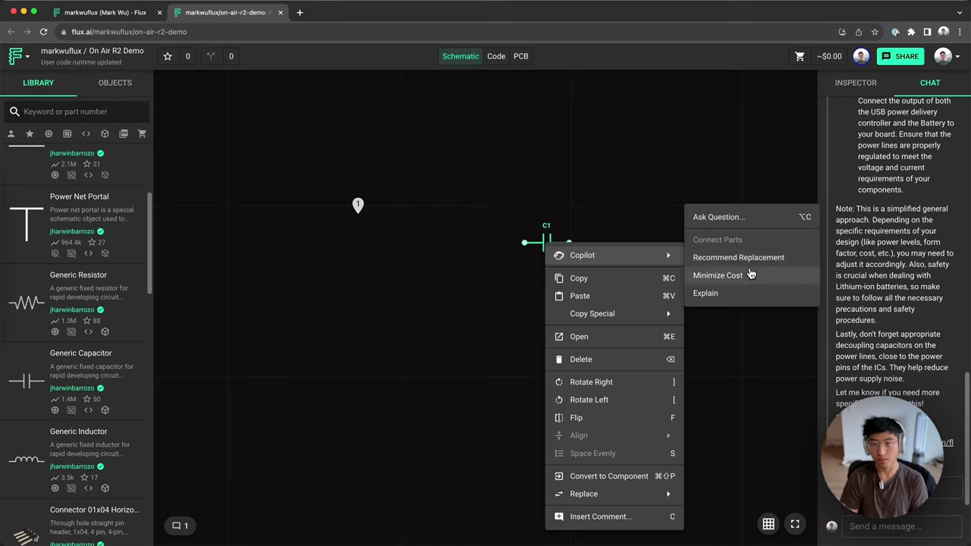
pyautogui.click(743, 295)
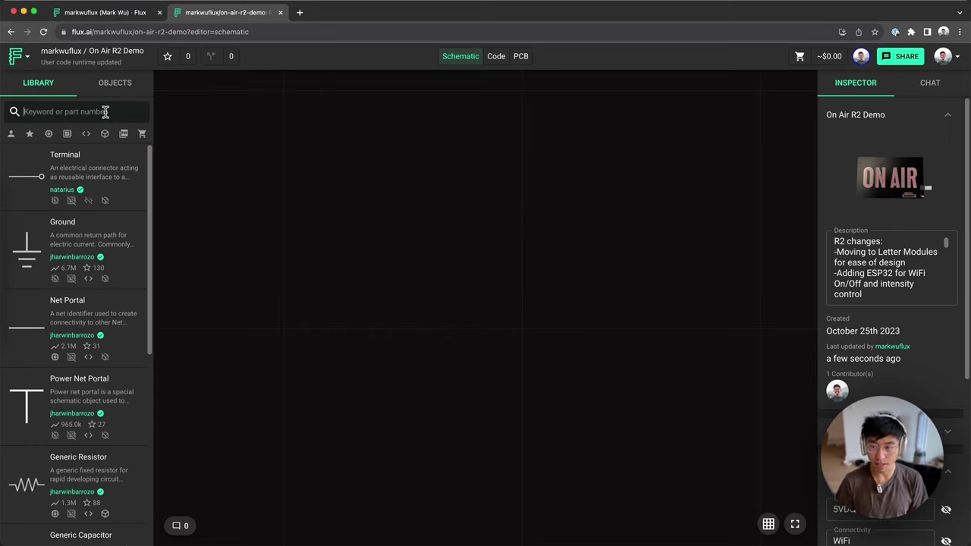
# Step: Place the Letter O and Letter N modules on the schematic from the library
pyautogui.write('le')
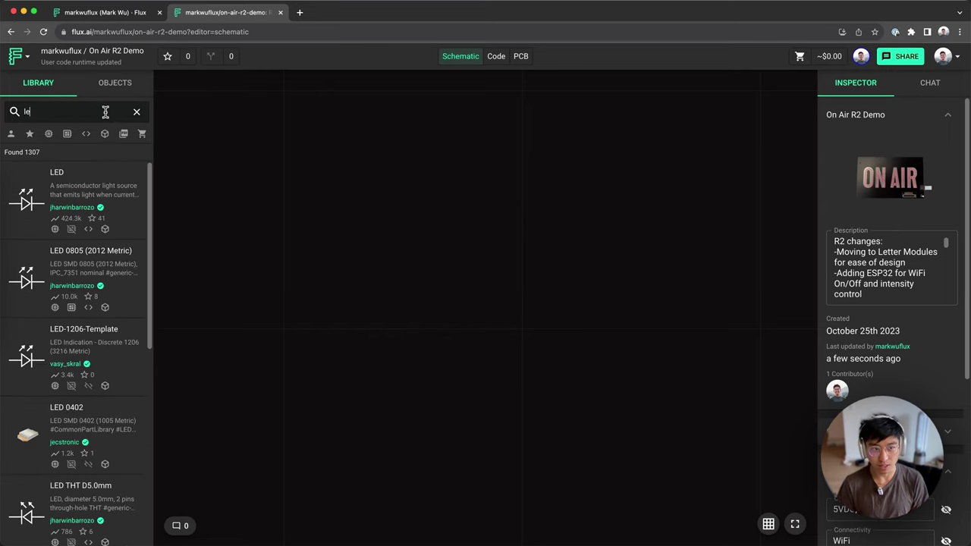
pyautogui.write('tter o')
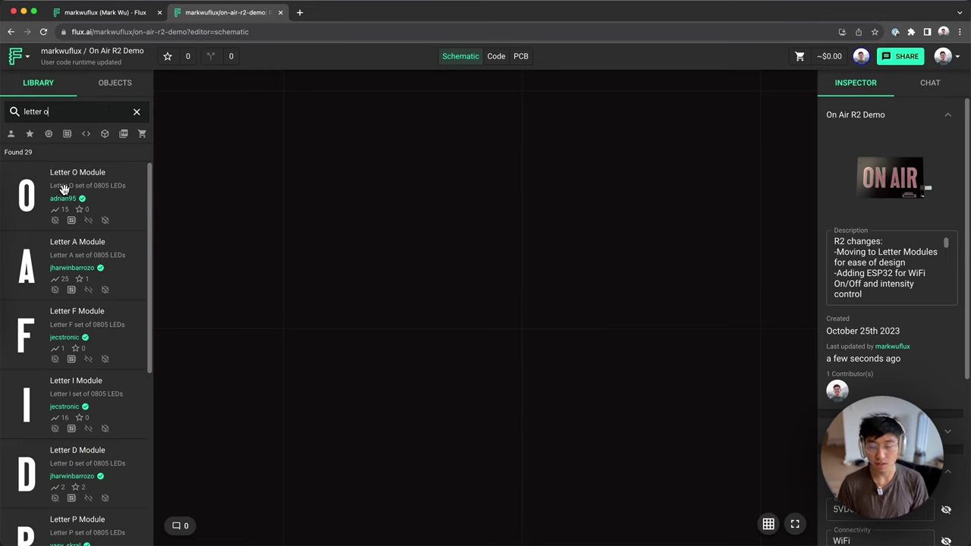
pyautogui.moveTo(64, 188); pyautogui.dragTo(365, 234)
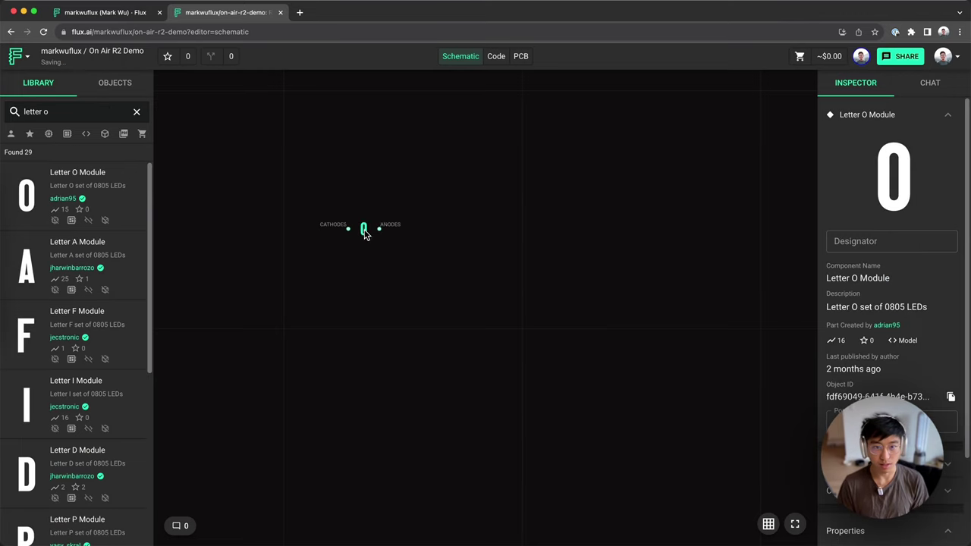
pyautogui.click(559, 212)
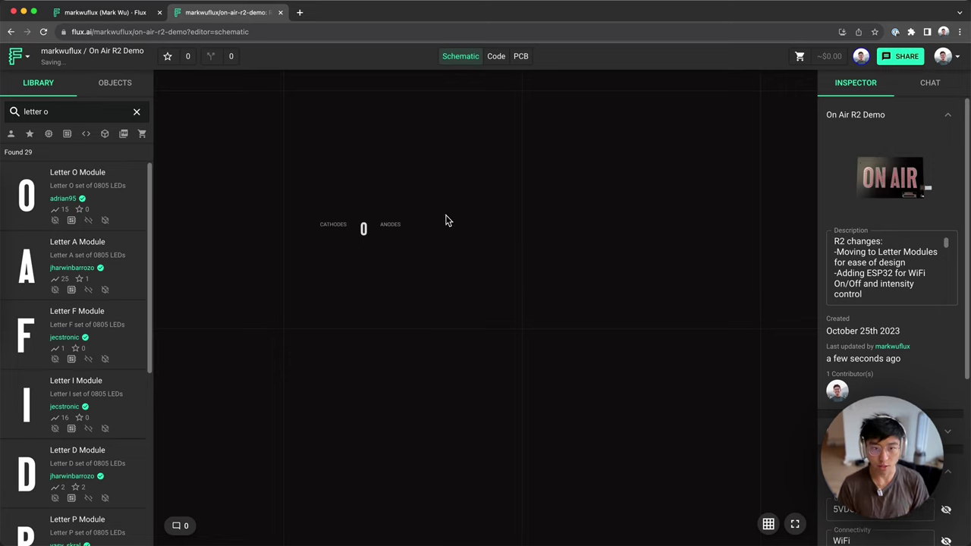
pyautogui.tripleClick(90, 114)
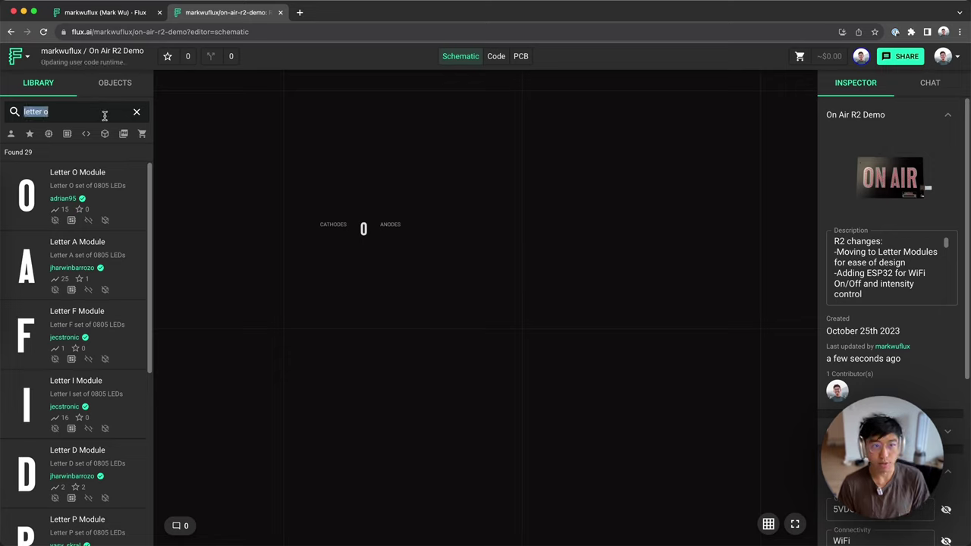
pyautogui.write('letter n')
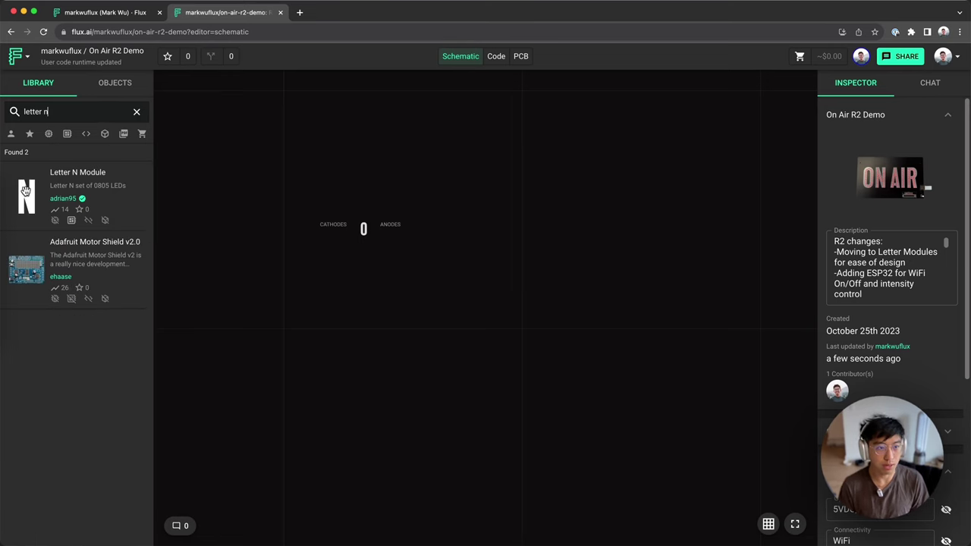
pyautogui.moveTo(25, 189); pyautogui.dragTo(459, 227)
# Step: Place the remaining Letter A, I and R modules alongside them
pyautogui.click(81, 111)
pyautogui.press('BackSpace')
pyautogui.write('a')
pyautogui.moveTo(25, 199); pyautogui.dragTo(541, 228)
pyautogui.click(110, 111)
pyautogui.press('BackSpace')
pyautogui.write('i')
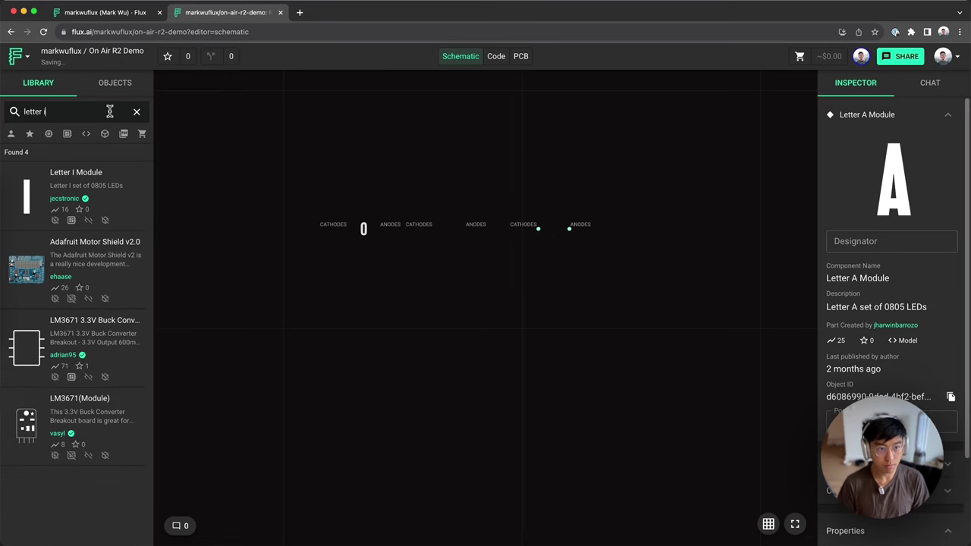
pyautogui.press('BackSpace')
pyautogui.write('r')
pyautogui.moveTo(25, 198); pyautogui.dragTo(700, 260)
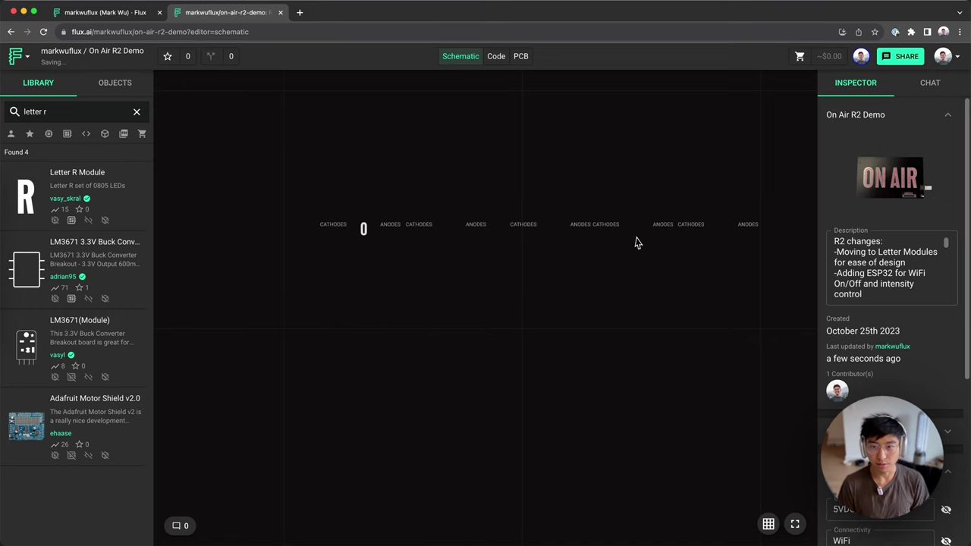
# Step: Check the row of letter modules, then switch to the PCB layout
pyautogui.moveTo(342, 178); pyautogui.dragTo(405, 163)
pyautogui.click(423, 166)
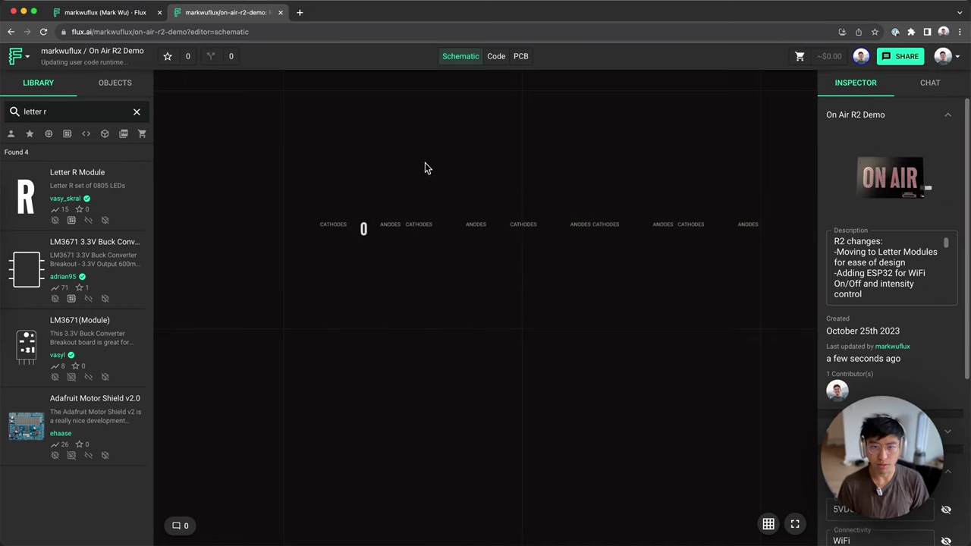
pyautogui.click(521, 56)
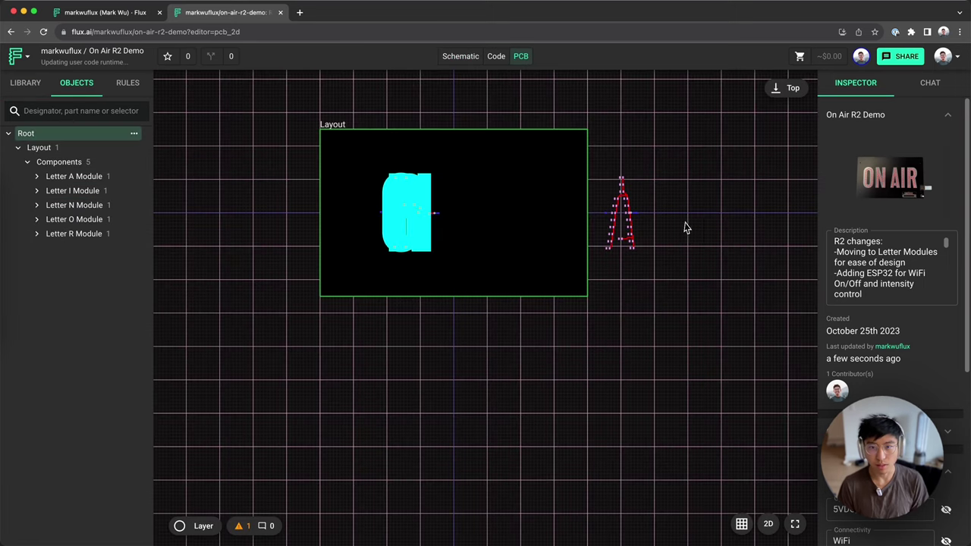
# Step: Spread the stacked letter modules on the board into a row: A, O, I, N, R
pyautogui.click(490, 228)
pyautogui.moveTo(490, 228); pyautogui.dragTo(351, 222)
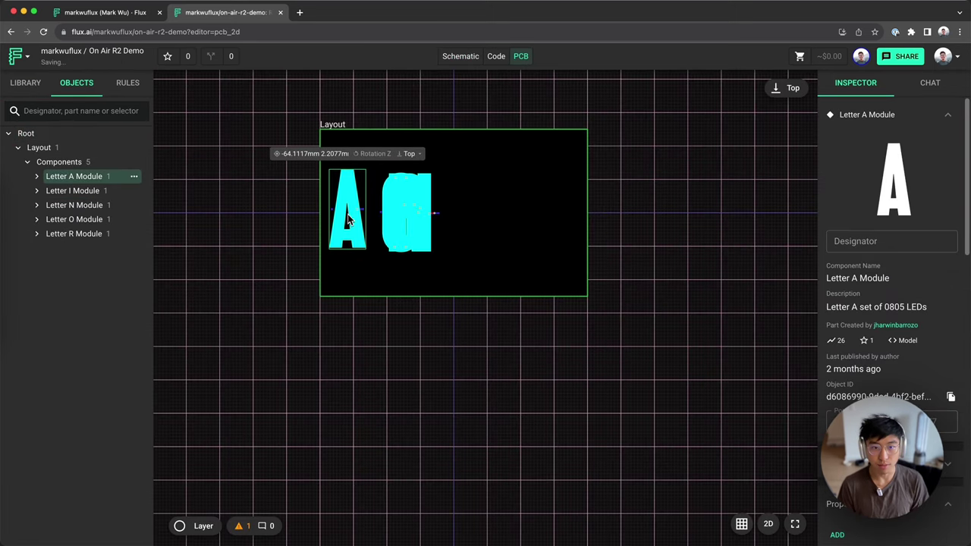
pyautogui.scroll(2, 357, 220)
pyautogui.moveTo(432, 214); pyautogui.dragTo(546, 200)
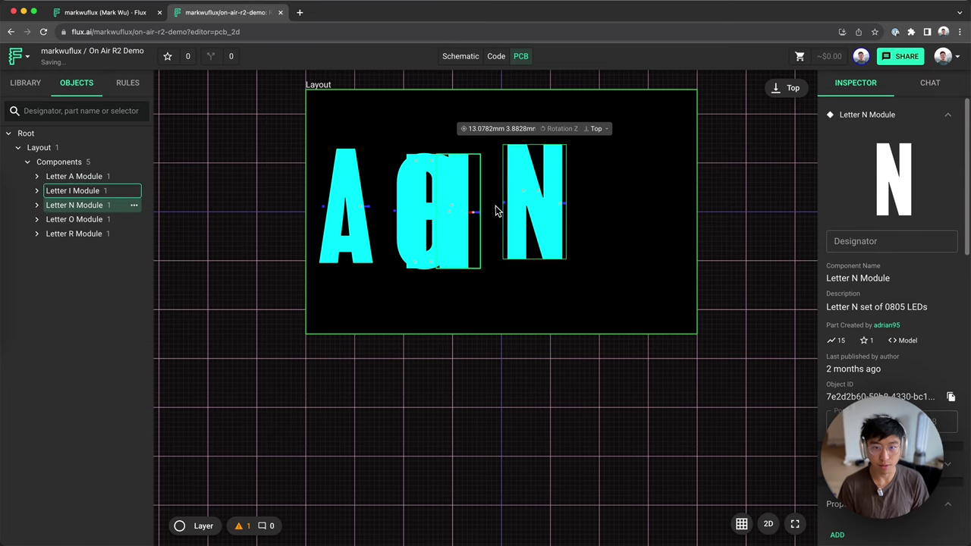
pyautogui.moveTo(428, 217); pyautogui.dragTo(579, 215)
pyautogui.moveTo(465, 228); pyautogui.dragTo(489, 228)
pyautogui.moveTo(584, 220); pyautogui.dragTo(639, 215)
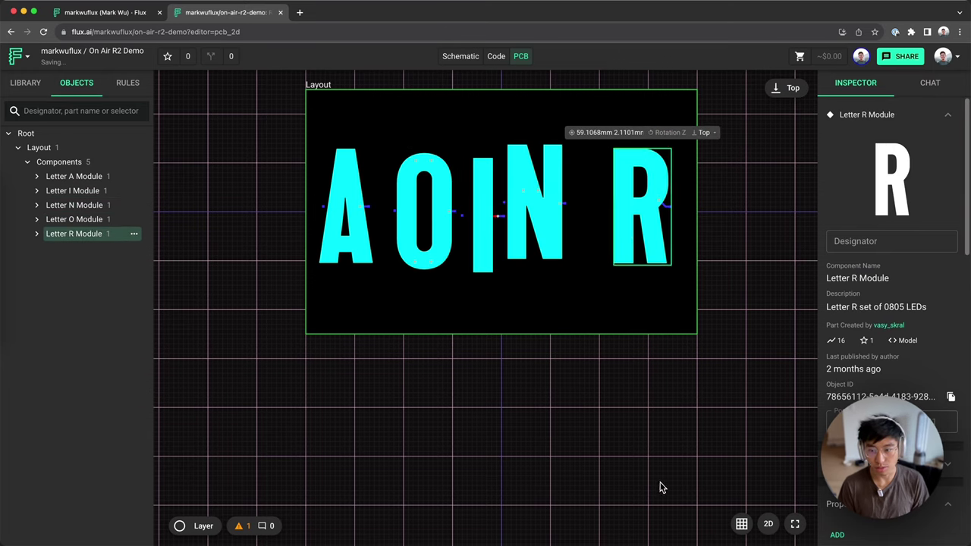
# Step: Check the arrangement in the 3D board view, then return to the schematic
pyautogui.click(766, 523)
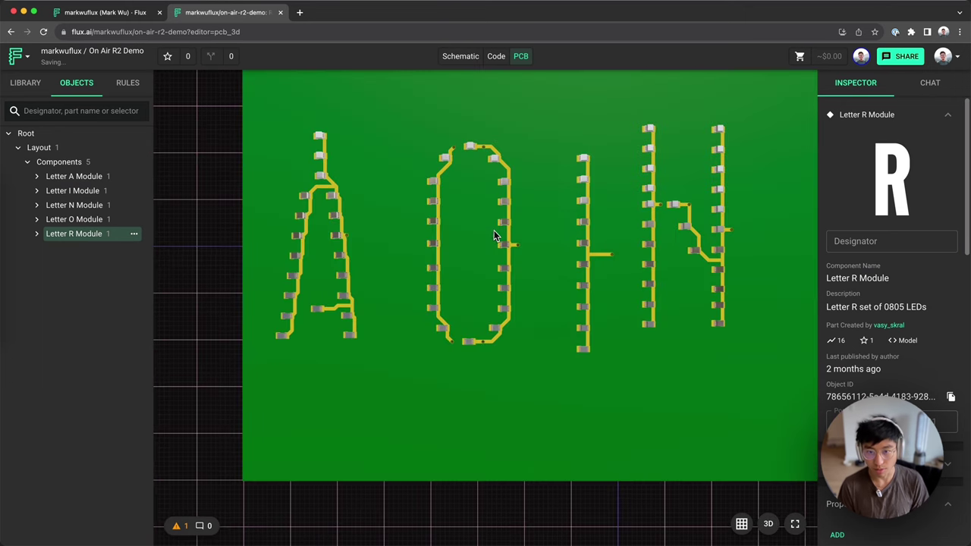
pyautogui.scroll(-3, 412, 212)
pyautogui.scroll(3, 511, 147)
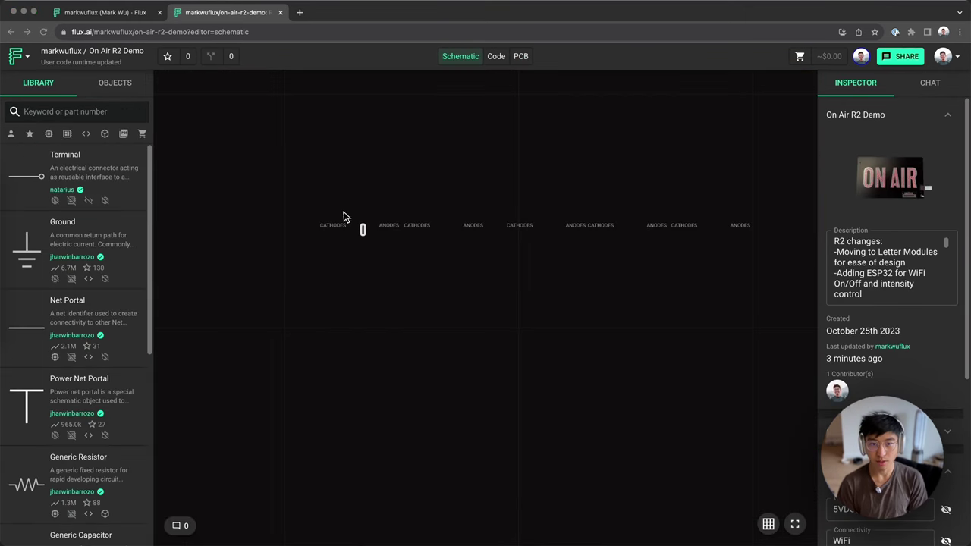
pyautogui.click(343, 218)
pyautogui.moveTo(719, 327); pyautogui.dragTo(356, 173)
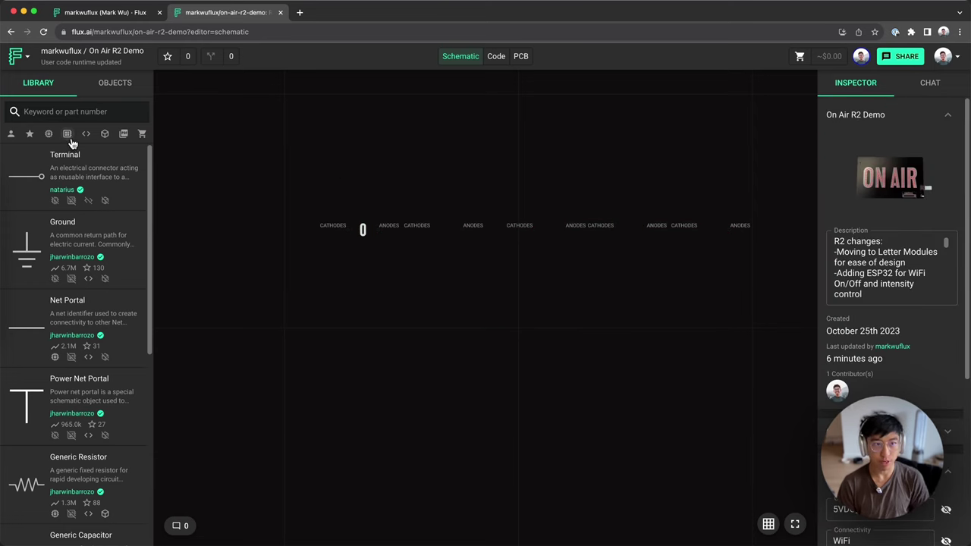
# Step: Filter the library to one part category, search '3.3v', then clear the search
pyautogui.click(67, 135)
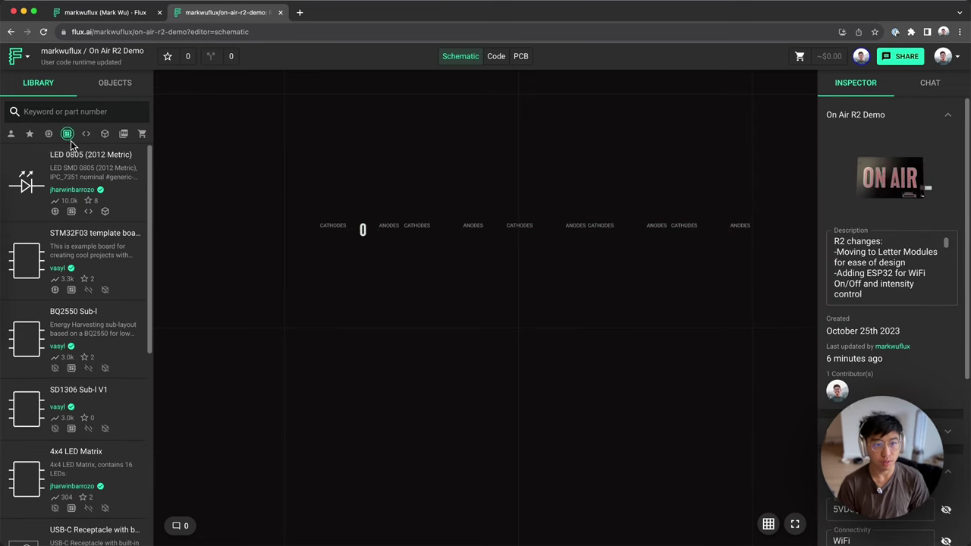
pyautogui.click(72, 111)
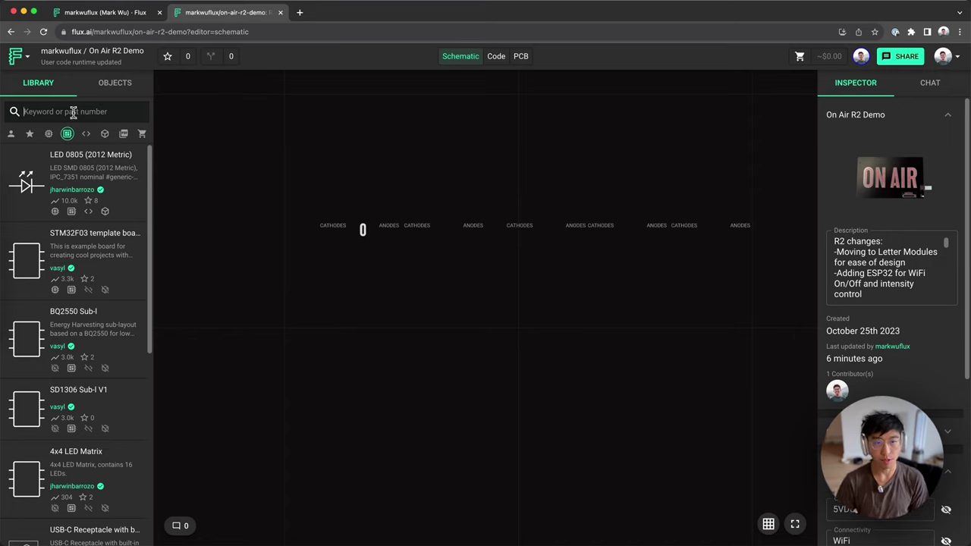
pyautogui.write('3.3v')
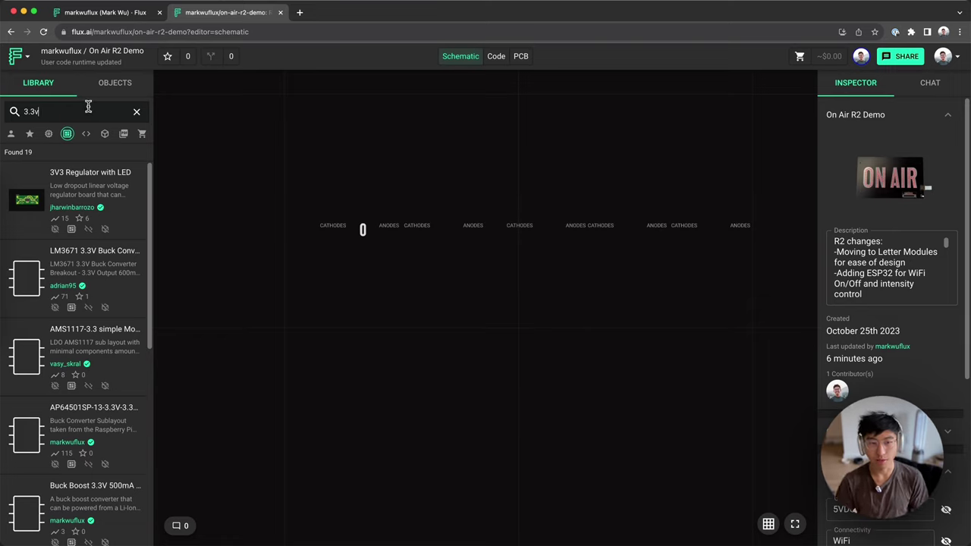
pyautogui.click(136, 112)
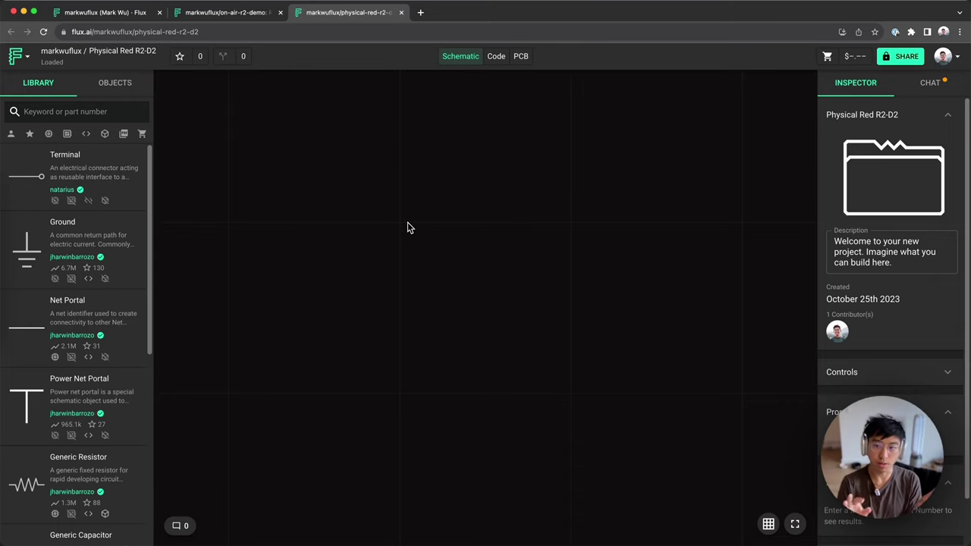
# Step: Place terminal P1 rotated to face left and a second terminal P2 on the new schematic
pyautogui.moveTo(66, 178); pyautogui.dragTo(380, 264)
pyautogui.press('r')
pyautogui.press('r')
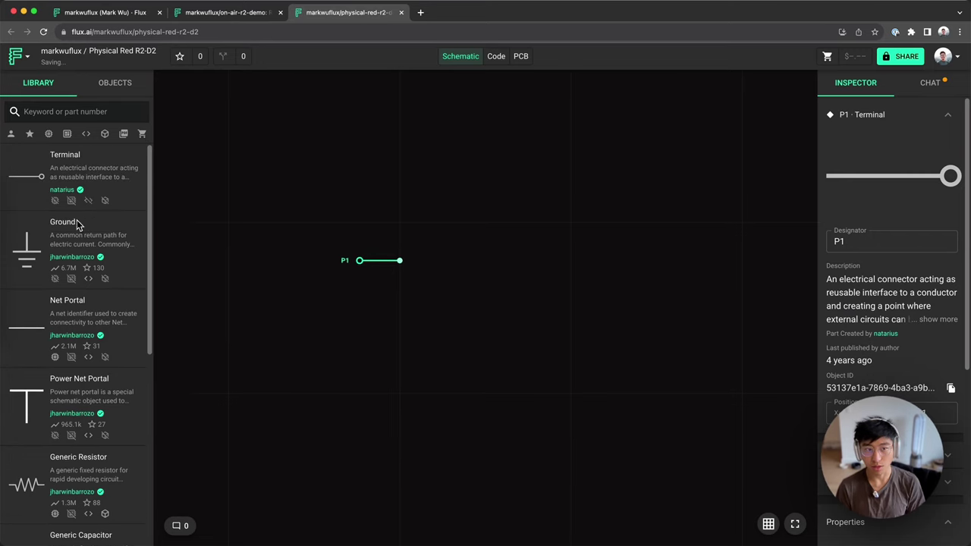
pyautogui.moveTo(72, 181); pyautogui.dragTo(604, 263)
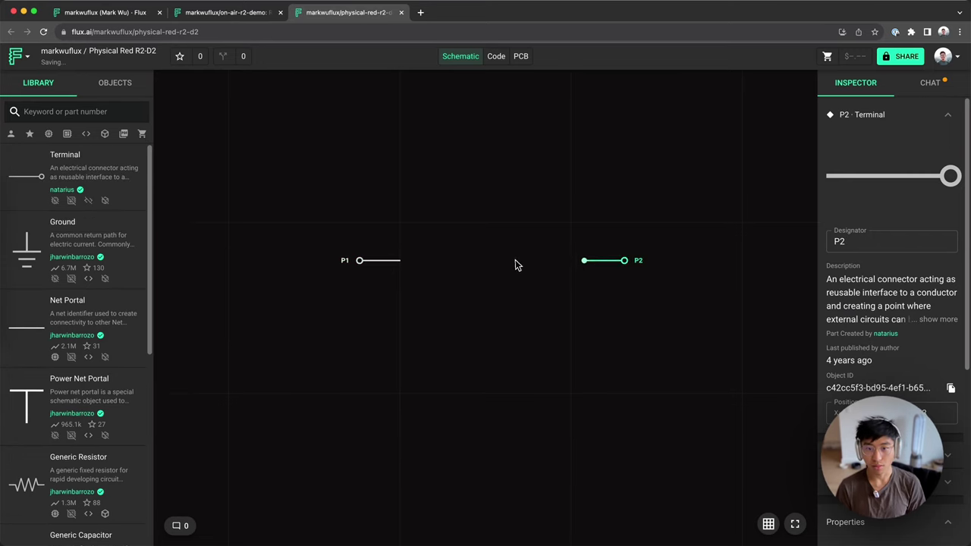
pyautogui.click(363, 262)
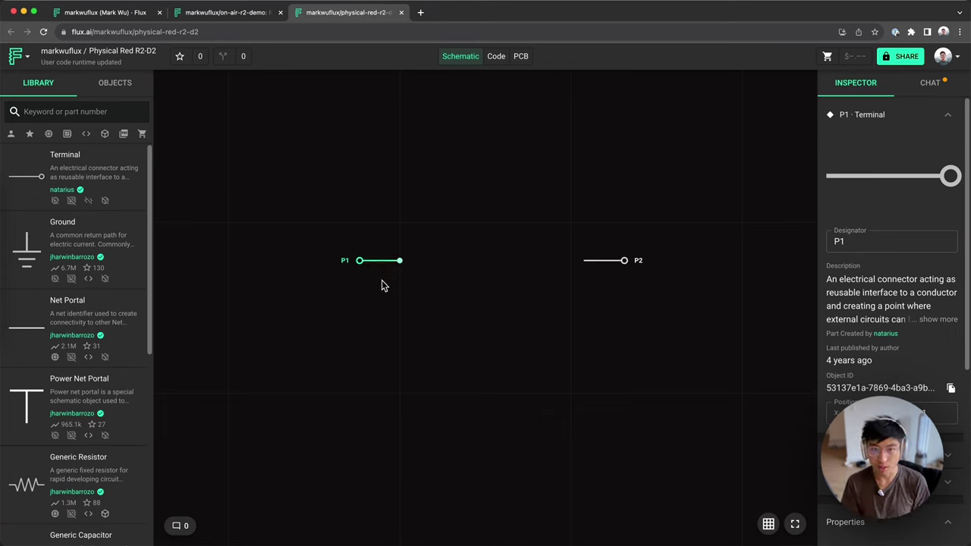
# Step: Rename terminal P1 to VIN and terminal P2 to VOUT
pyautogui.click(436, 277)
pyautogui.click(377, 266)
pyautogui.click(892, 241)
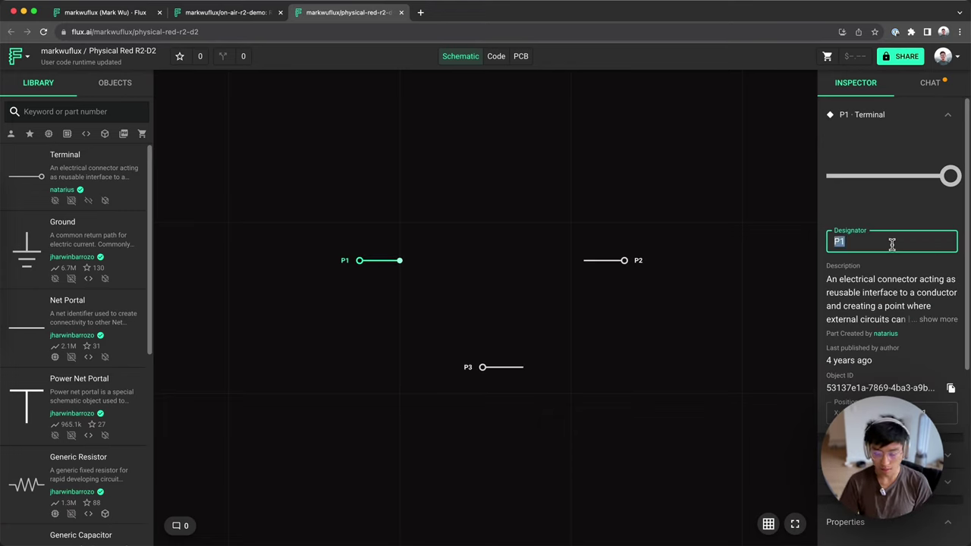
pyautogui.write('VIN')
pyautogui.click(661, 314)
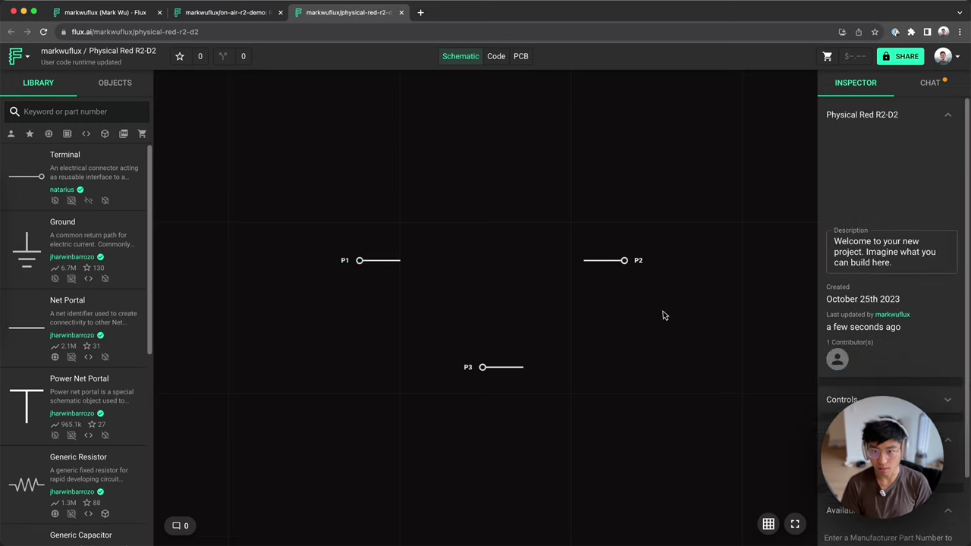
pyautogui.click(621, 264)
pyautogui.click(897, 249)
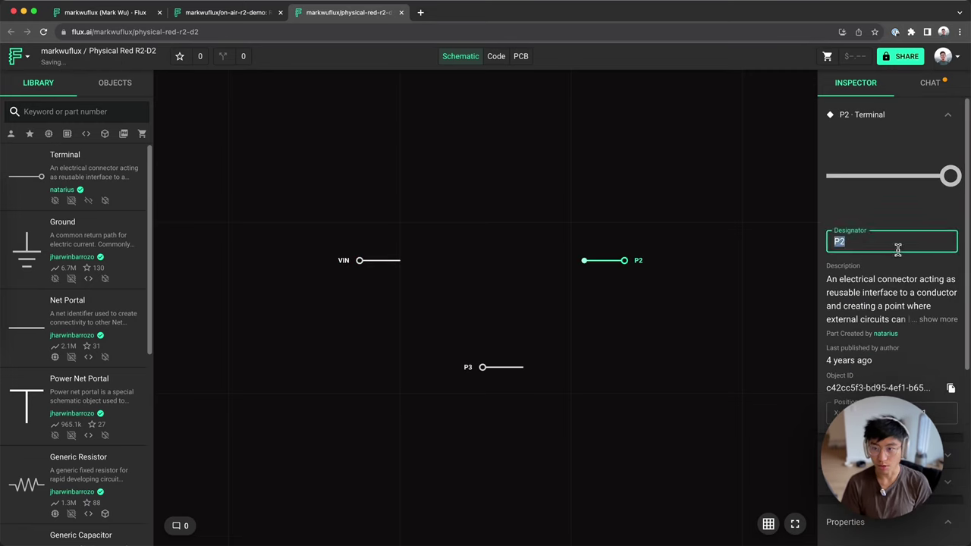
pyautogui.write('VOUT')
pyautogui.click(754, 285)
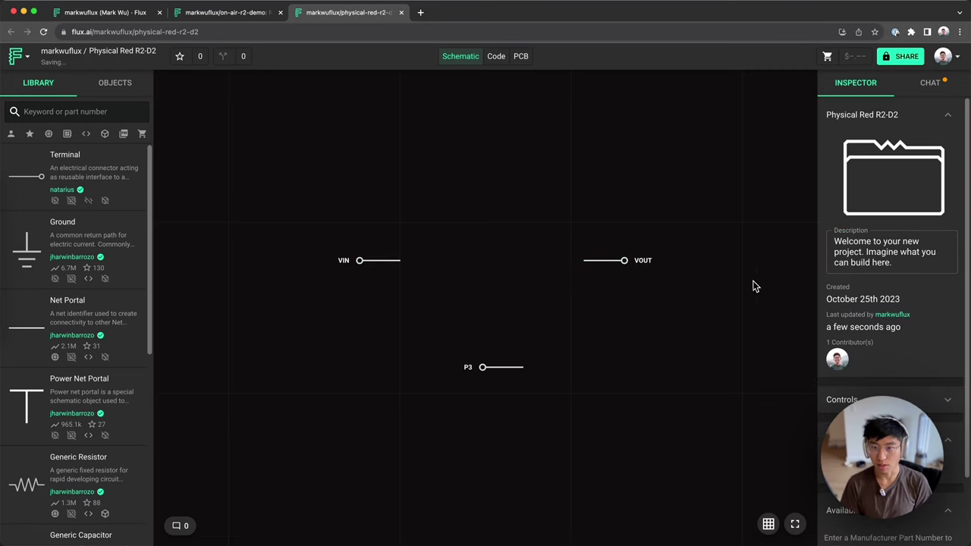
# Step: Replace the project description with text about a 5V-input, variable-output buck converter controlled through SPI
pyautogui.click(894, 262)
pyautogui.moveTo(893, 262); pyautogui.dragTo(809, 243)
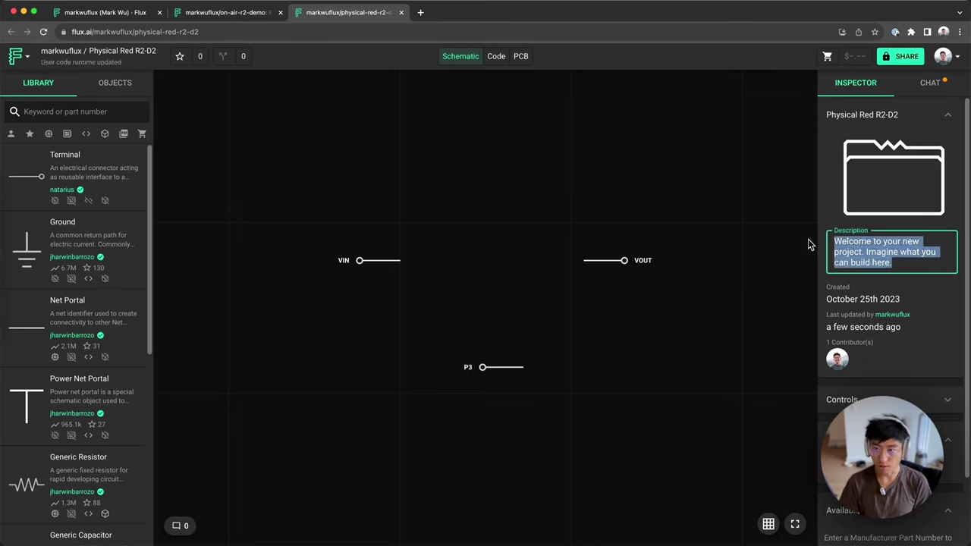
pyautogui.write('5V ')
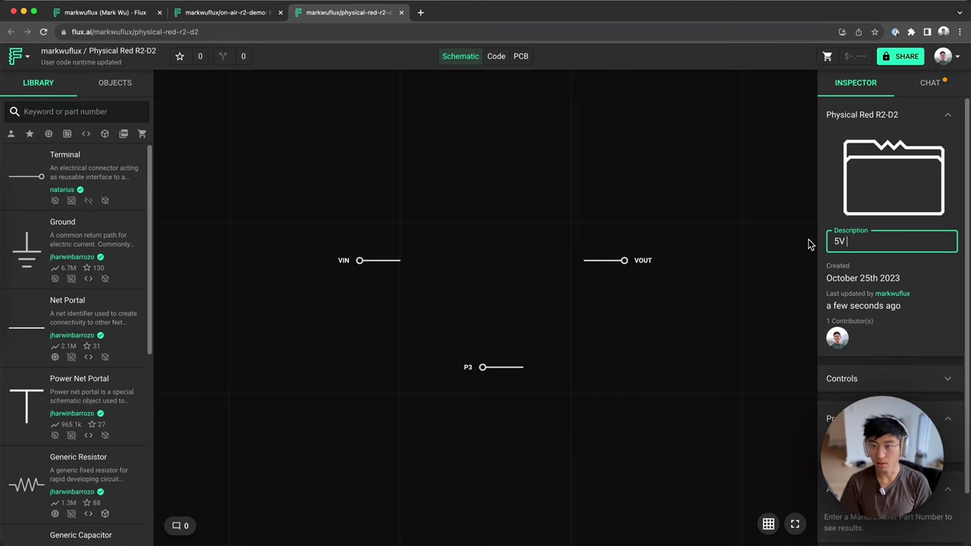
pyautogui.write('INnut to varia')
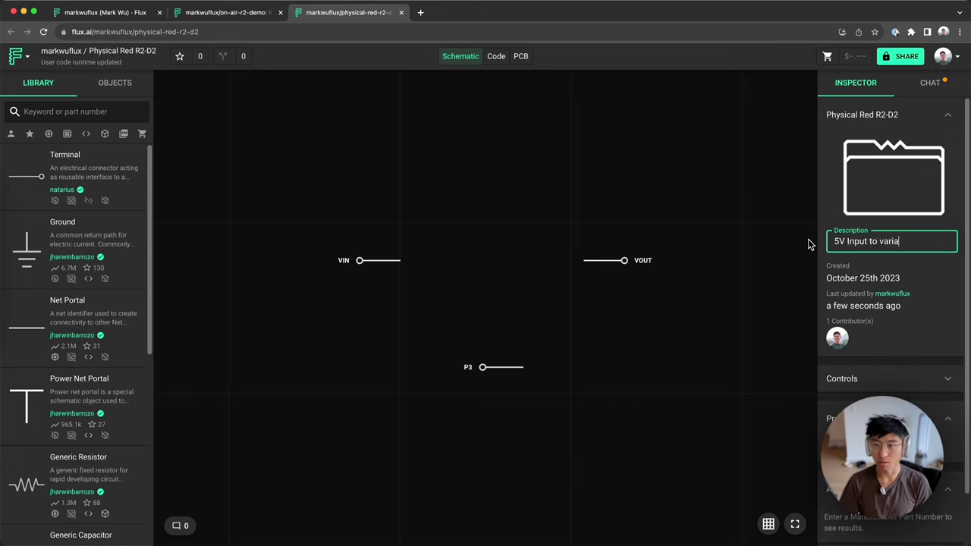
pyautogui.write('ble output buck converter controlled through S')
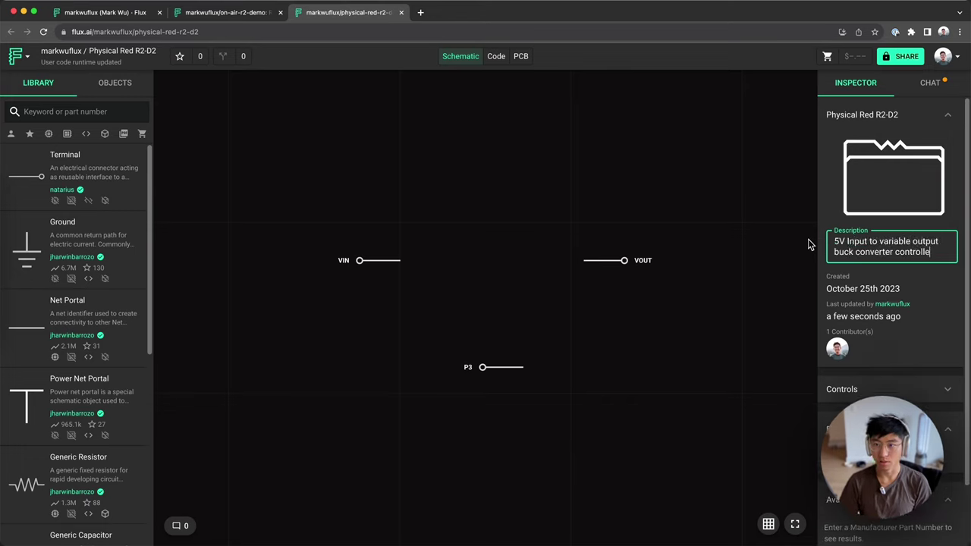
# Step: Shift the ground terminal down-left and add a new terminal named BUCK_CS
pyautogui.write('PI interf')
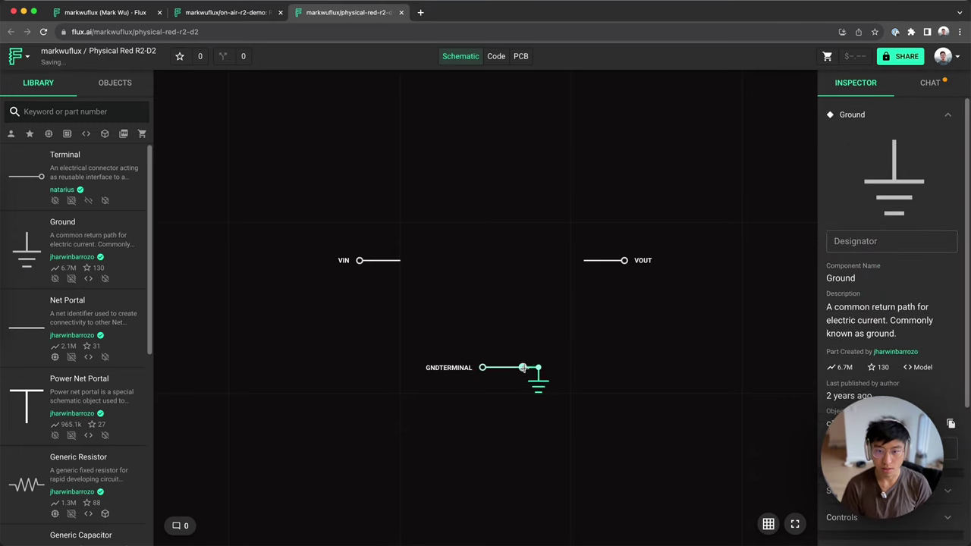
pyautogui.moveTo(522, 368); pyautogui.dragTo(491, 421)
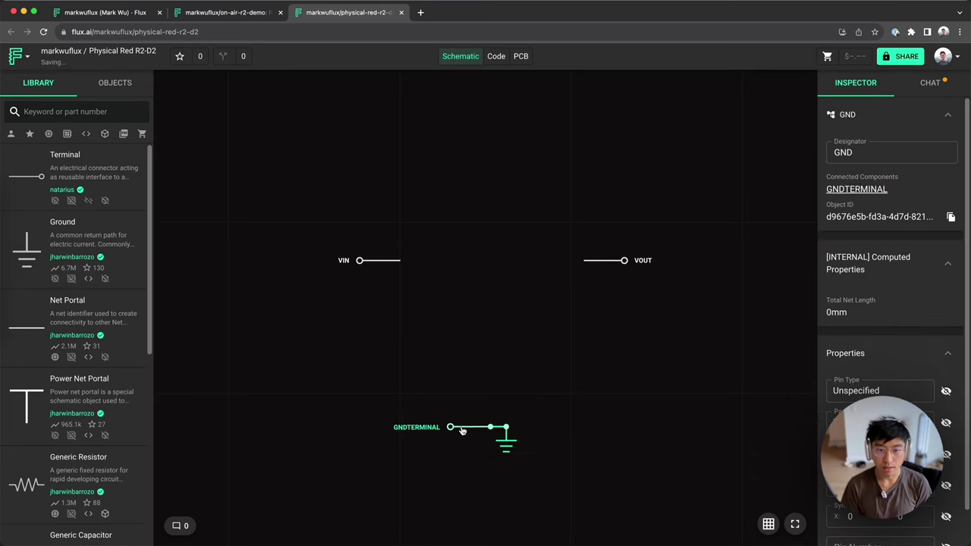
pyautogui.click(467, 367)
pyautogui.moveTo(112, 169); pyautogui.dragTo(585, 315)
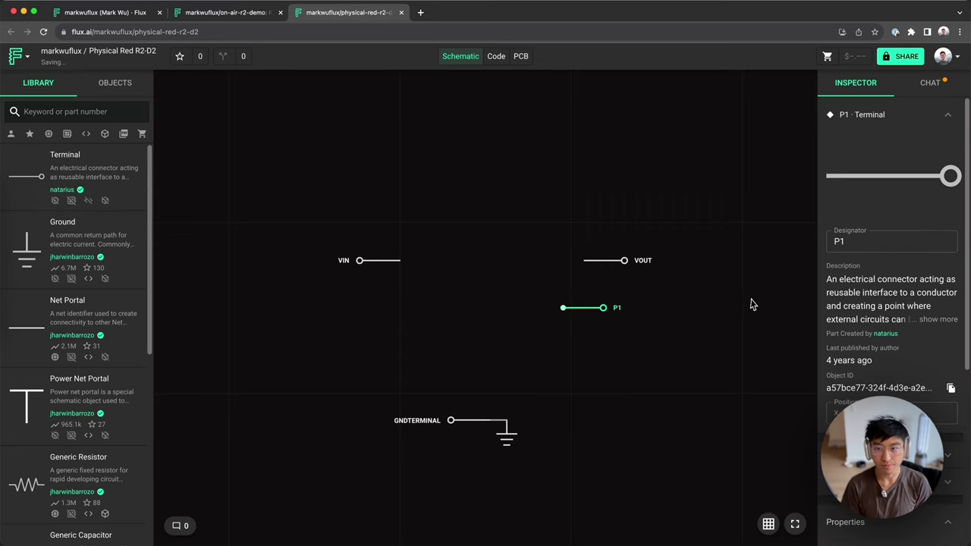
pyautogui.write('BUCK_CS')
pyautogui.press('Return')
# Step: Duplicate the terminal as BUCK_SPI_CLK and rename BUCK_CS to BUCK_SPI_CS
pyautogui.hotkey('ctrl', 'v')
pyautogui.click(838, 241)
pyautogui.write('BUCK_SP')
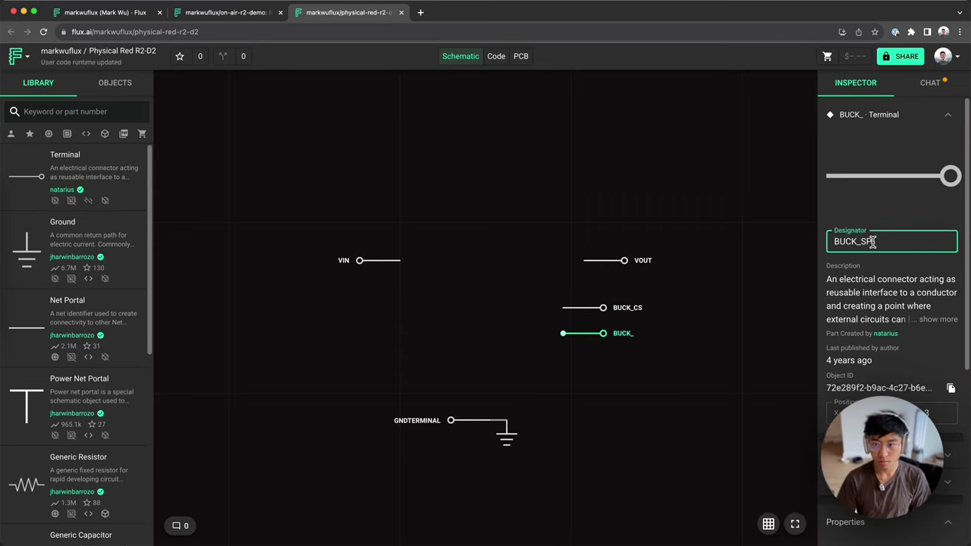
pyautogui.write('I_CLK')
pyautogui.click(584, 308)
pyautogui.click(855, 241)
pyautogui.write('SPI_')
pyautogui.press('Return')
# Step: Add two more terminal copies named BUCK_SPI_COPI and BUCK_SPI_CIPO
pyautogui.hotkey('ctrl', 'v')
pyautogui.doubleClick(872, 241)
pyautogui.write('BUCK_SPI_COPI')
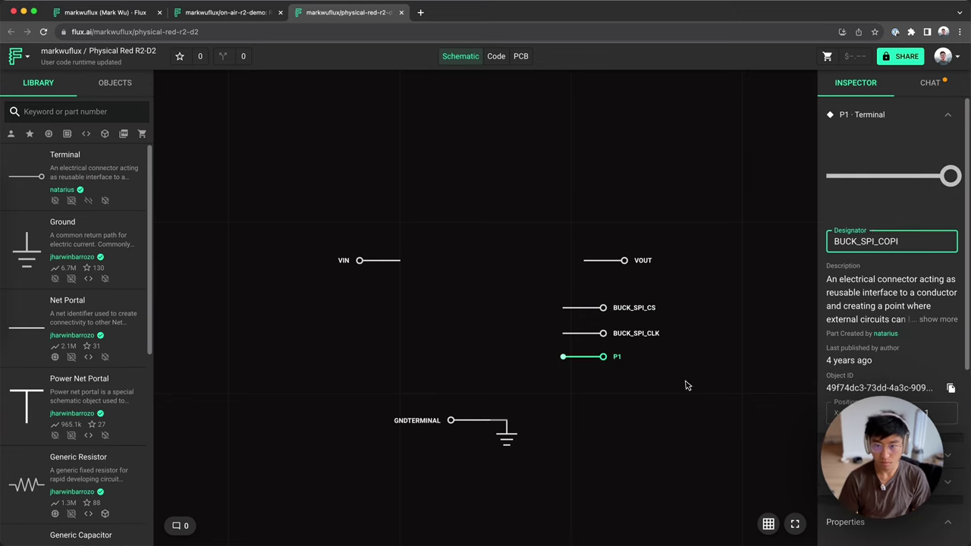
pyautogui.press('Return')
pyautogui.hotkey('ctrl', 'v')
pyautogui.doubleClick(872, 242)
pyautogui.write('BUCK_SPI_CIPO')
pyautogui.press('Return')
# Step: Move the four SPI terminals down and to the right
pyautogui.moveTo(595, 359); pyautogui.dragTo(690, 385)
pyautogui.click(500, 345)
pyautogui.scroll(-2, 521, 329)
pyautogui.scroll(1, 637, 420)
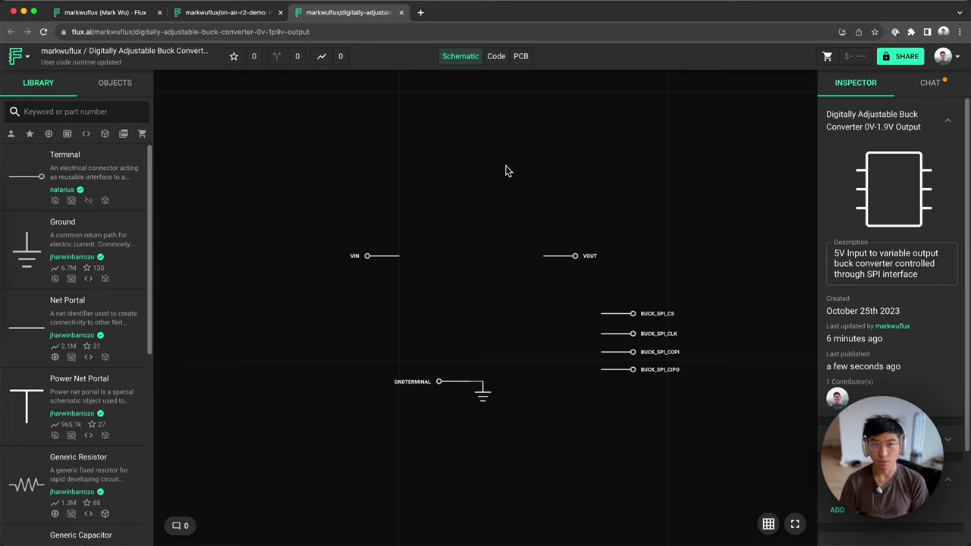
# Step: Publish the buck converter module's latest changes
pyautogui.click(227, 12)
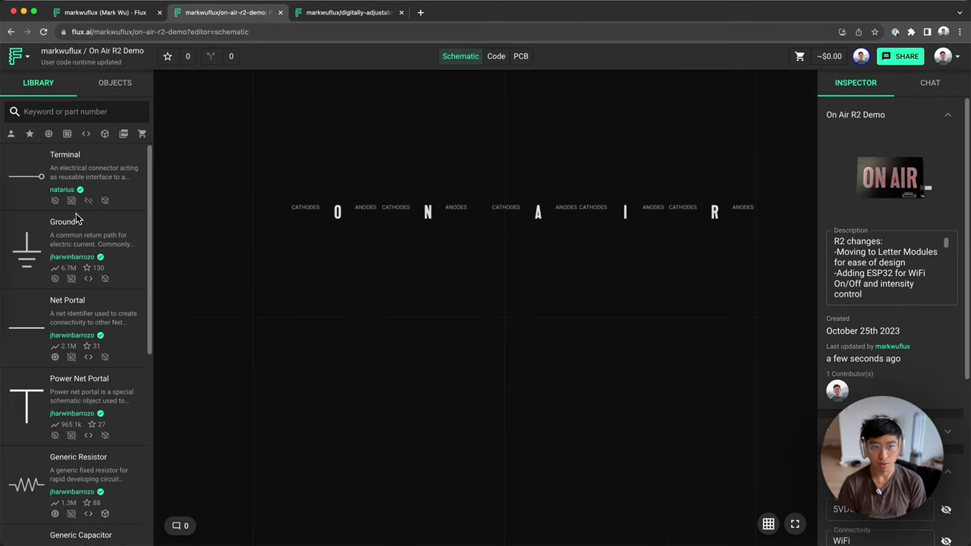
pyautogui.click(329, 17)
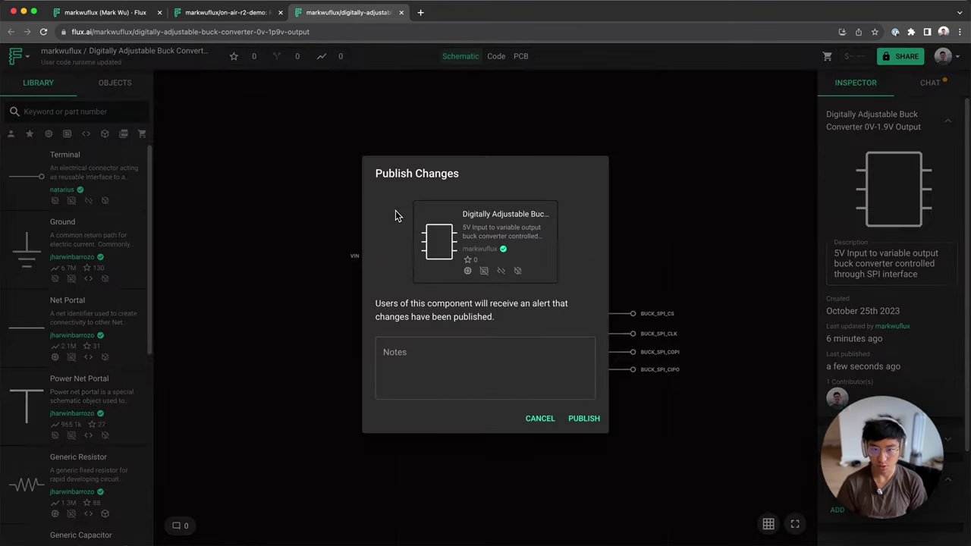
pyautogui.click(595, 419)
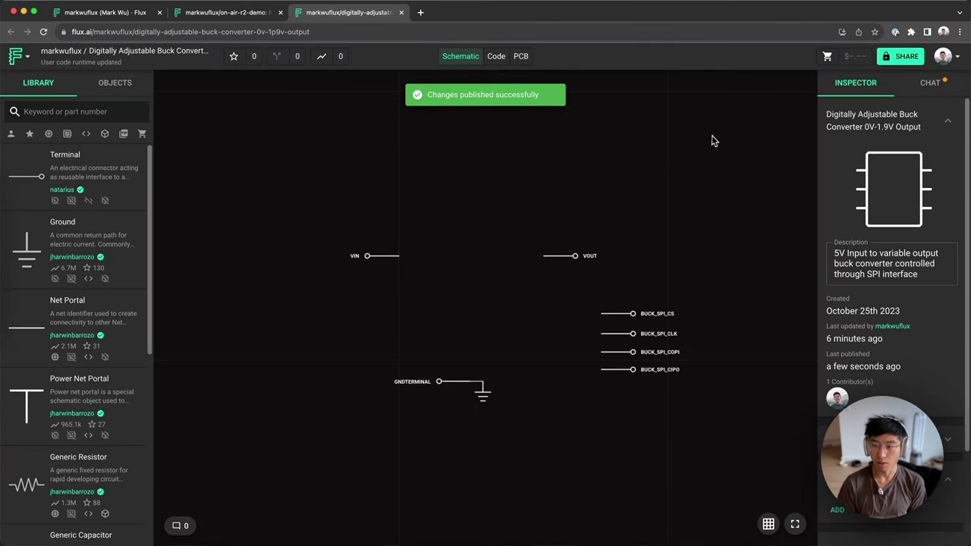
# Step: Set the module's access to Anyone can view, republish it, and return to On Air R2 Demo
pyautogui.click(906, 60)
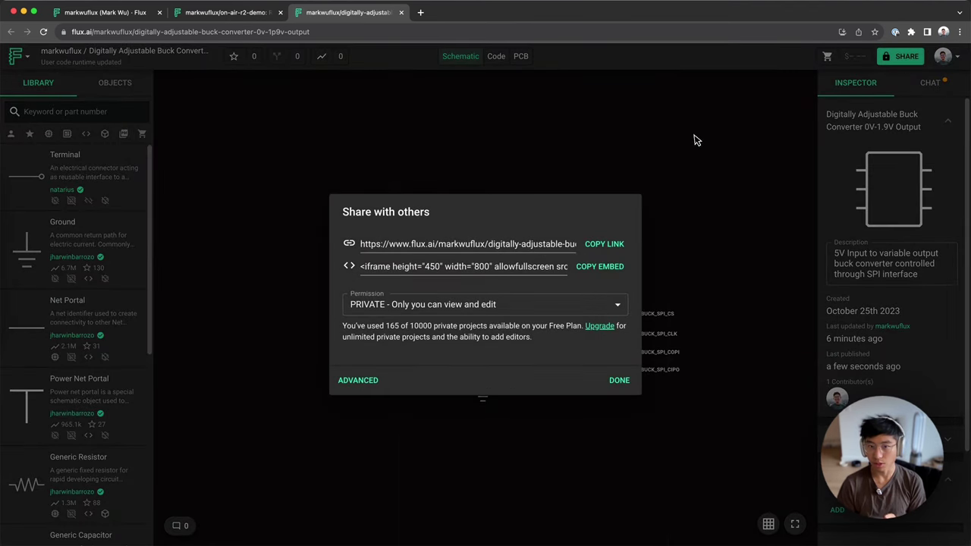
pyautogui.click(617, 385)
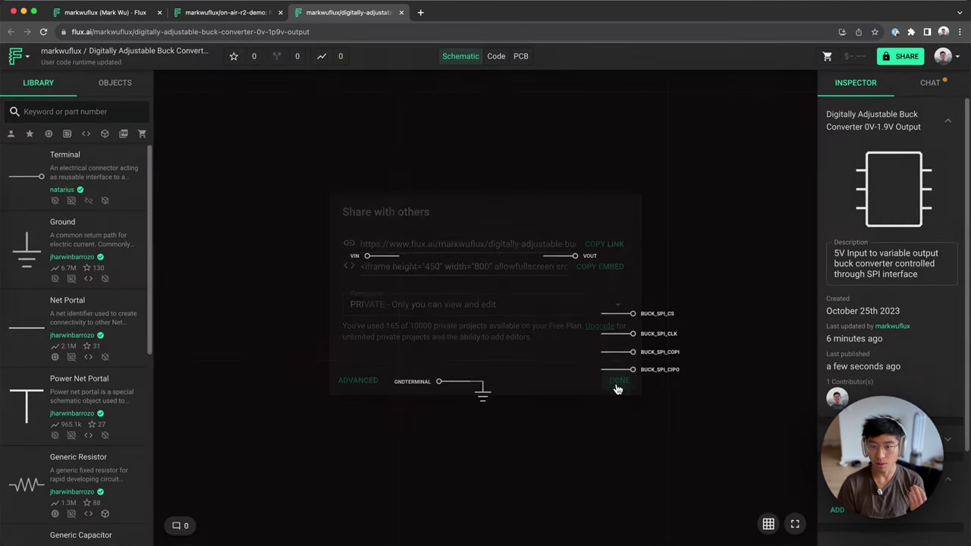
pyautogui.click(903, 57)
pyautogui.click(490, 306)
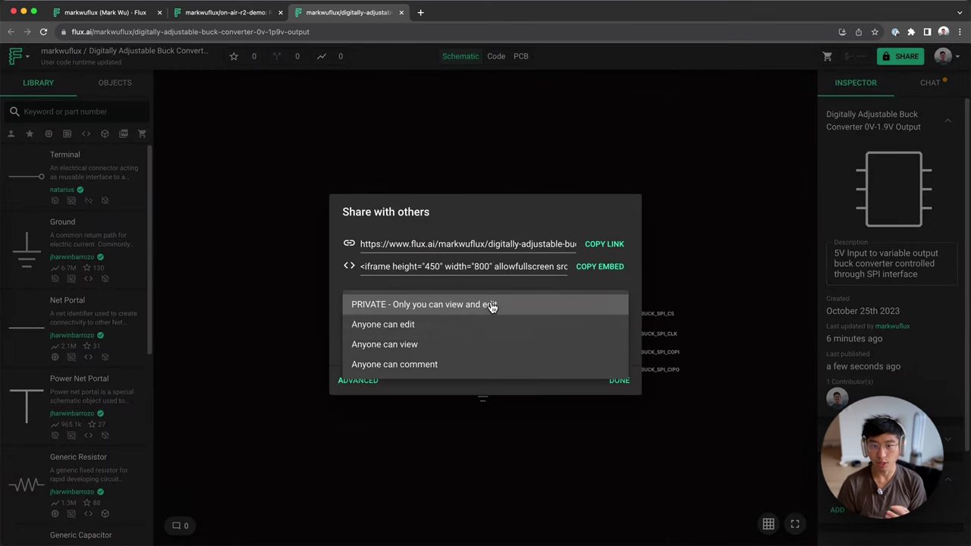
pyautogui.click(454, 346)
pyautogui.click(612, 385)
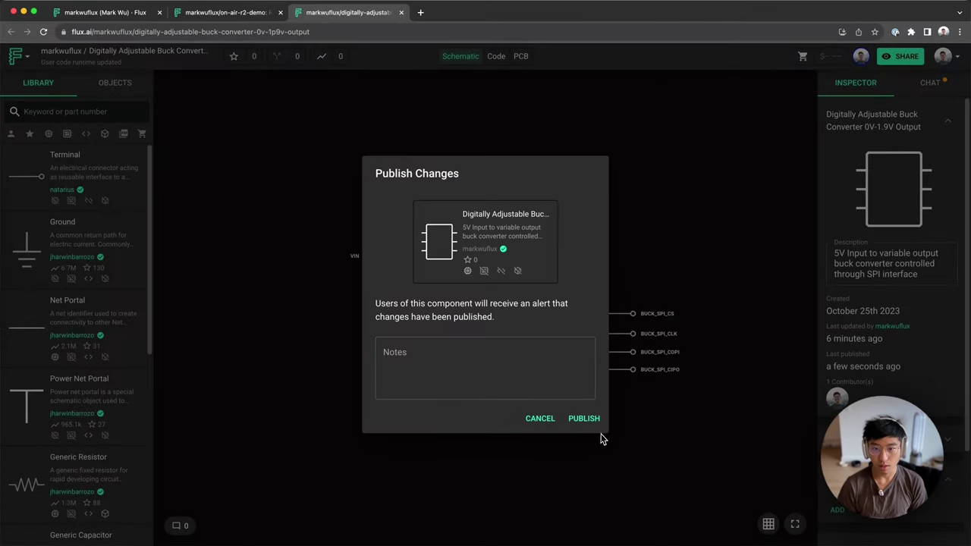
pyautogui.click(584, 417)
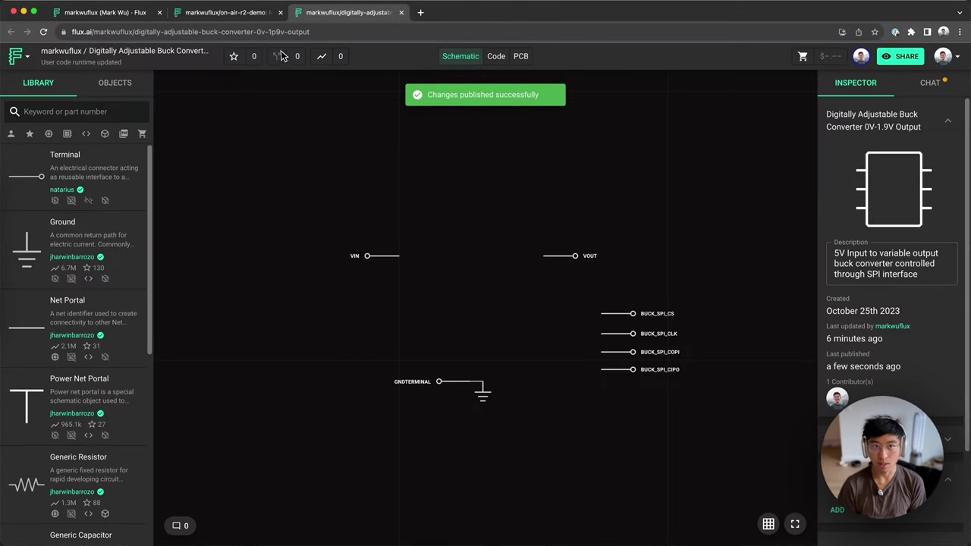
pyautogui.click(228, 13)
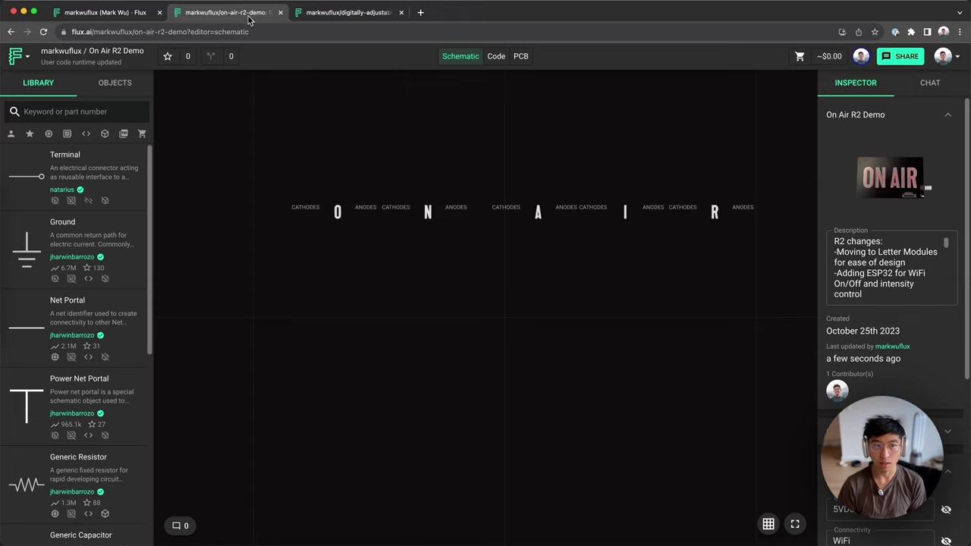
# Step: Find the Digitally Adjustable Buck Converter 0V-1.9V Output in the Library and position it under the ON AIR letters
pyautogui.click(94, 114)
pyautogui.write('Digitally Adjustable Buck Converter 0V-1.9V Output')
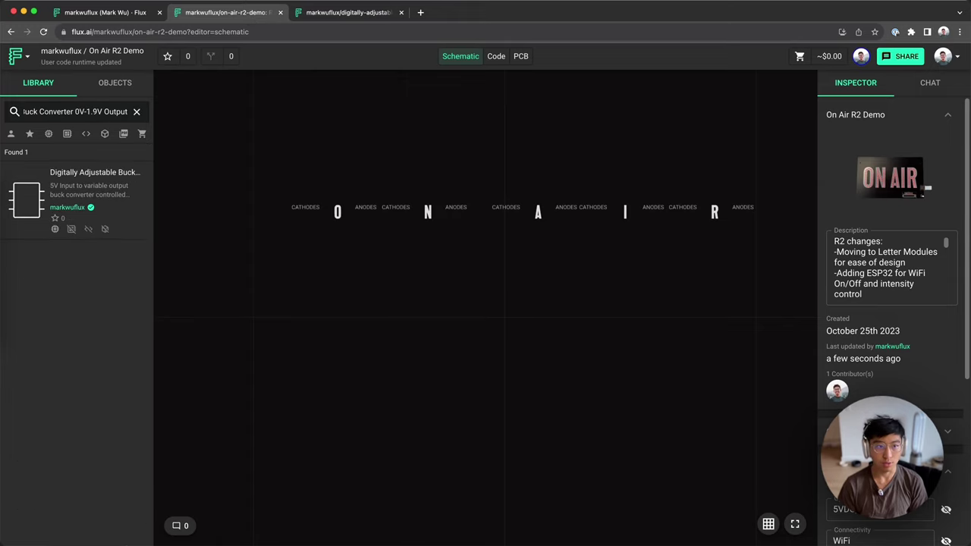
pyautogui.moveTo(68, 182); pyautogui.dragTo(381, 346)
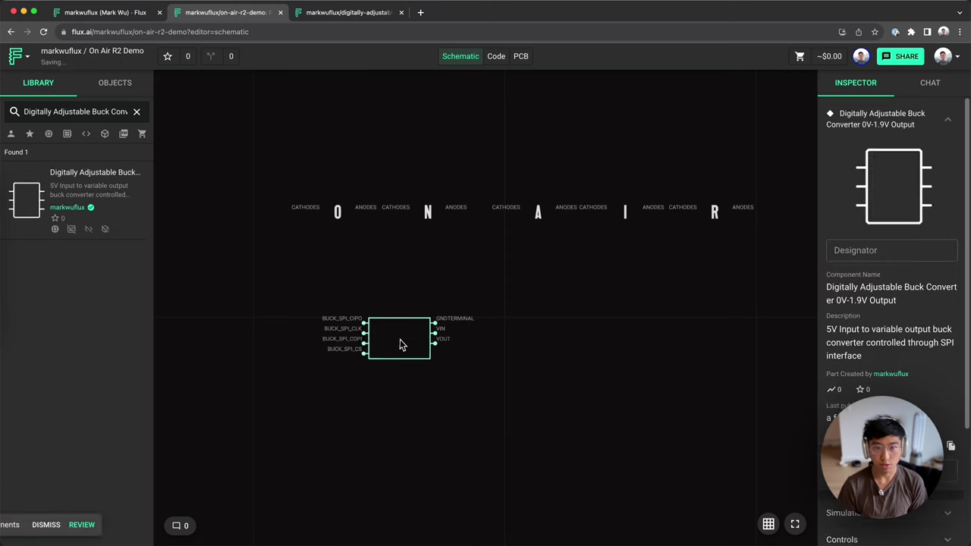
pyautogui.scroll(1, 381, 346)
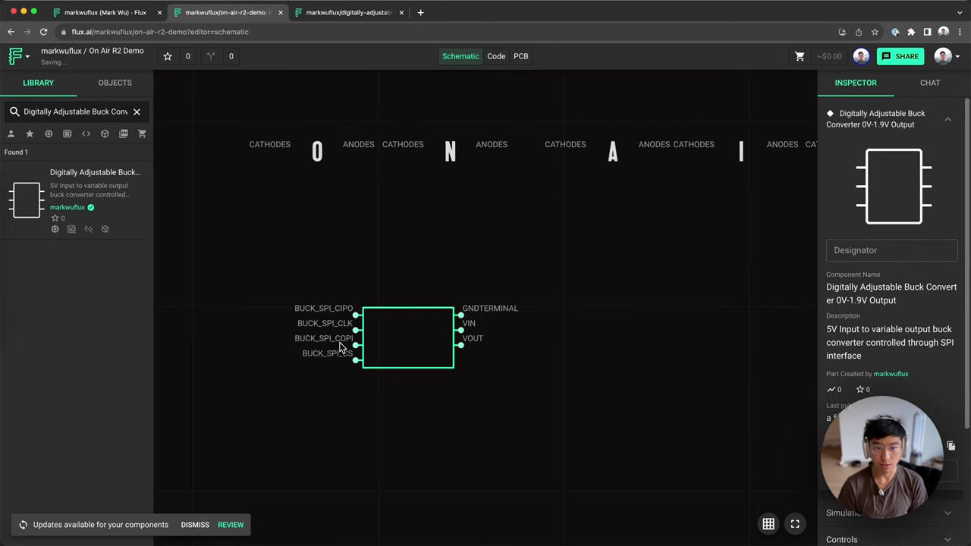
pyautogui.moveTo(323, 358); pyautogui.dragTo(269, 327)
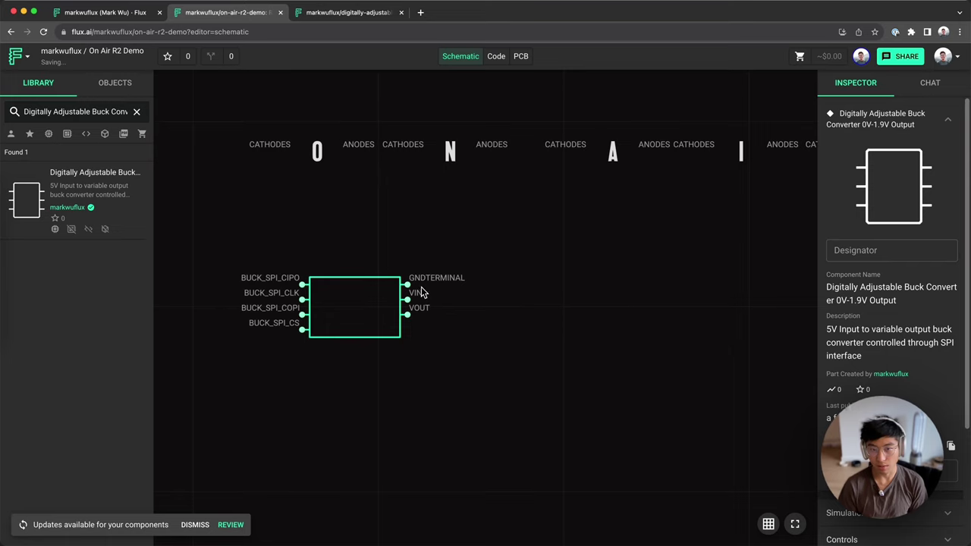
pyautogui.moveTo(335, 320); pyautogui.dragTo(358, 327)
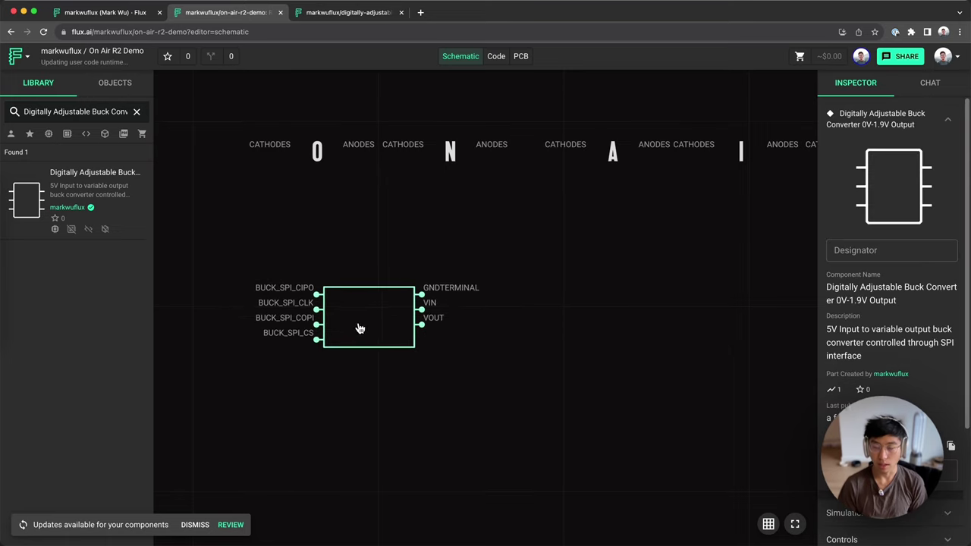